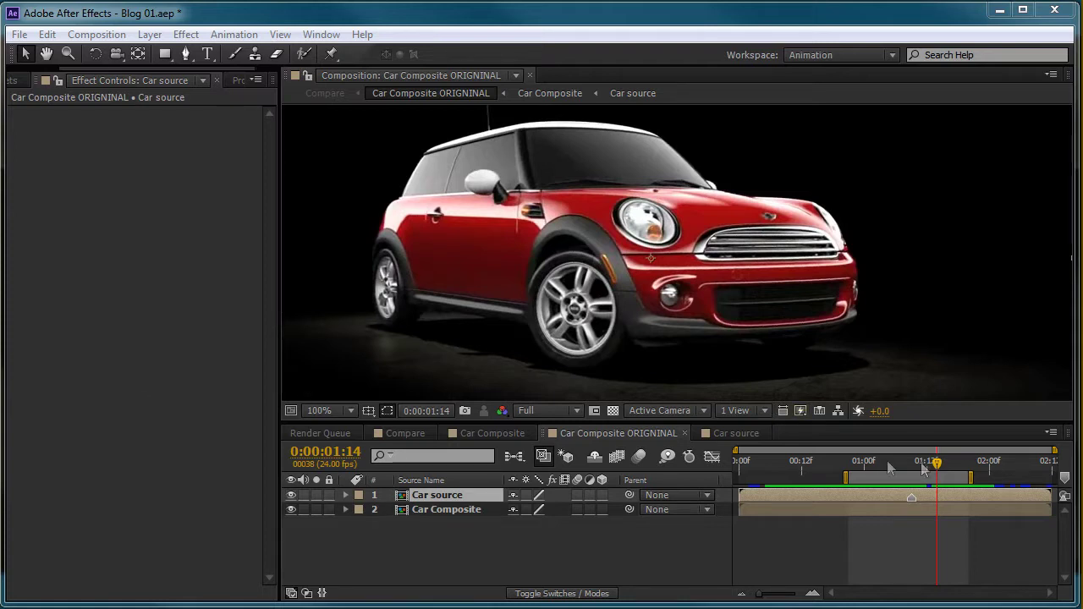
Run Track Camera on the Car source layer in the Car Composite ORIGNINAL composition.
mouse_move(918, 463)
mouse_down()
mouse_move(776, 464)
mouse_move(964, 463)
mouse_move(797, 463)
mouse_move(931, 464)
mouse_move(912, 462)
mouse_up()
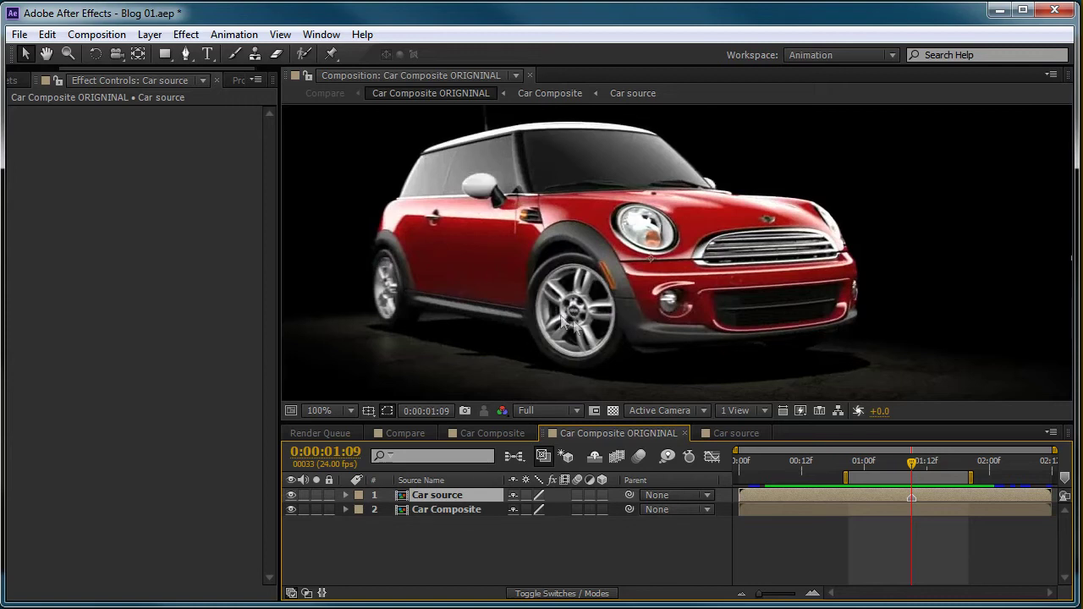
key(F5)
key(F5)
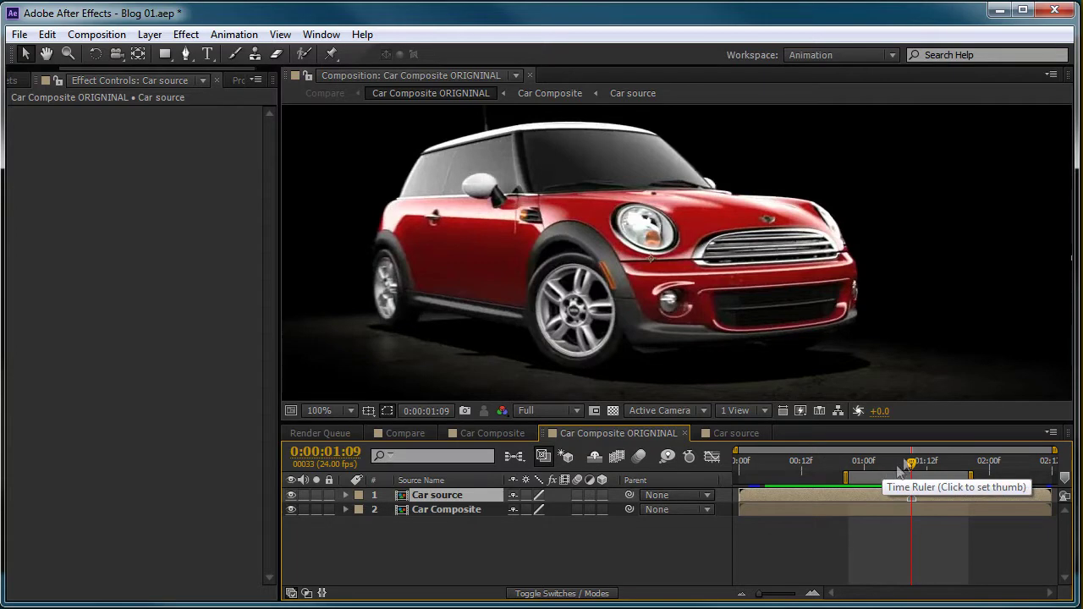
drag(911, 464, 832, 464)
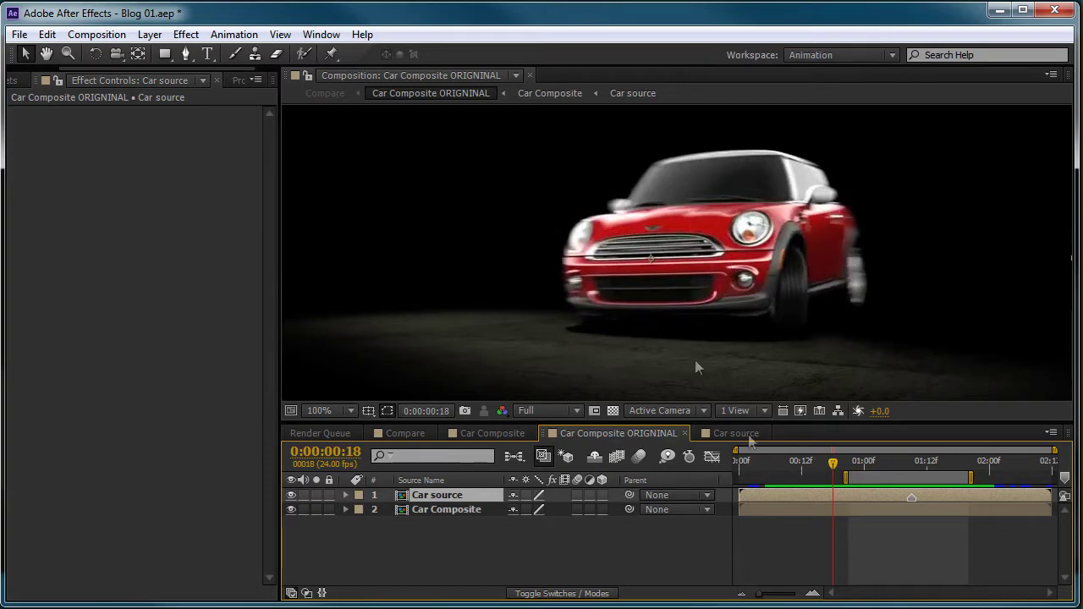
right_click(434, 496)
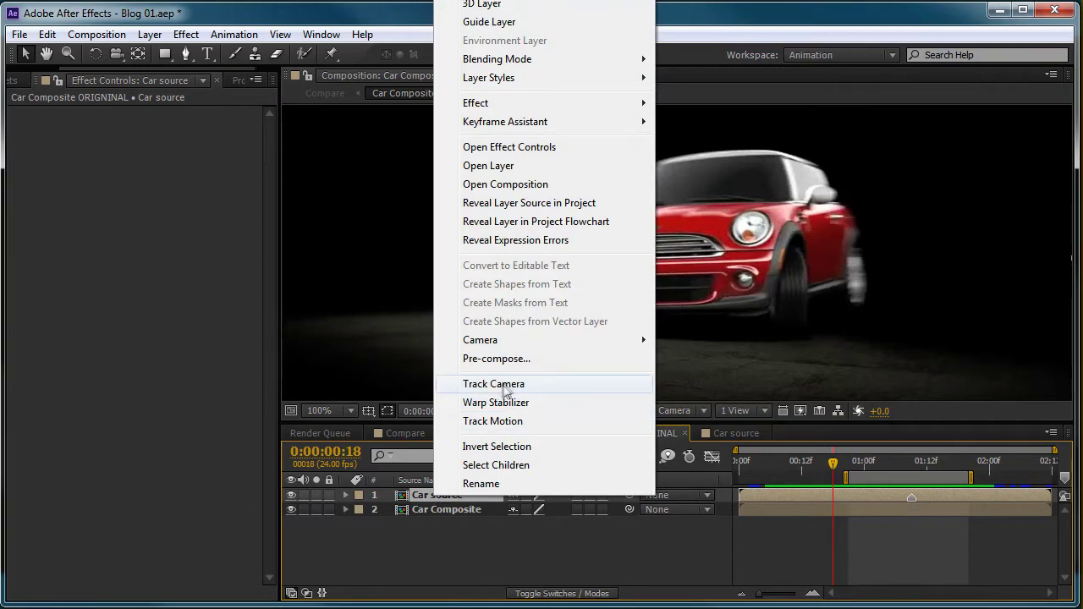
click(503, 385)
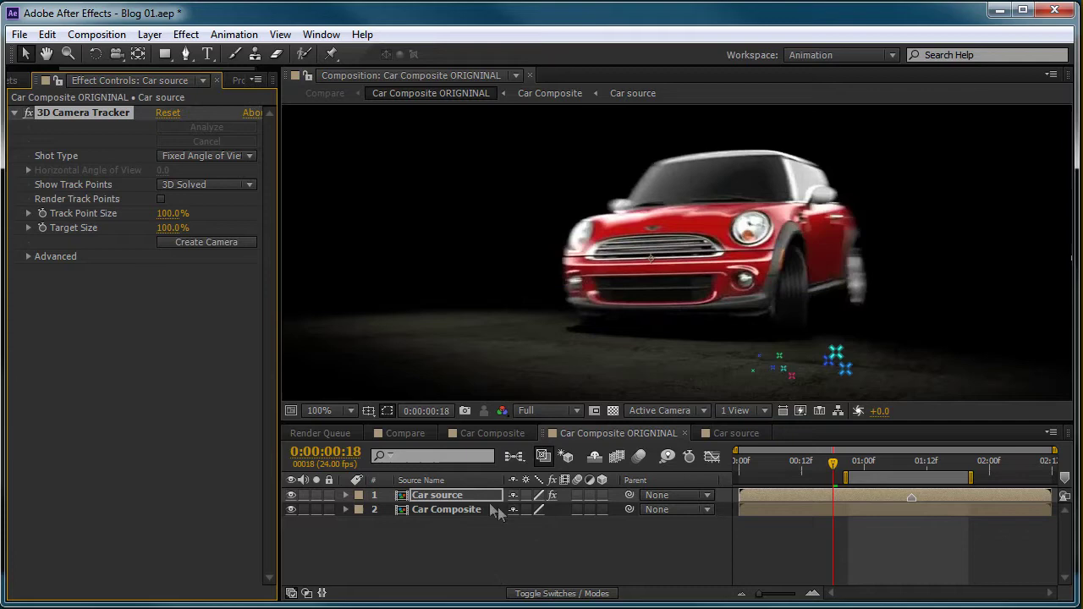
Create a solid and camera from the track points on the front wheel at 0:00:01:10.
click(443, 500)
mouse_move(834, 465)
mouse_down()
mouse_move(796, 468)
mouse_move(851, 468)
mouse_move(827, 468)
mouse_up()
click(71, 117)
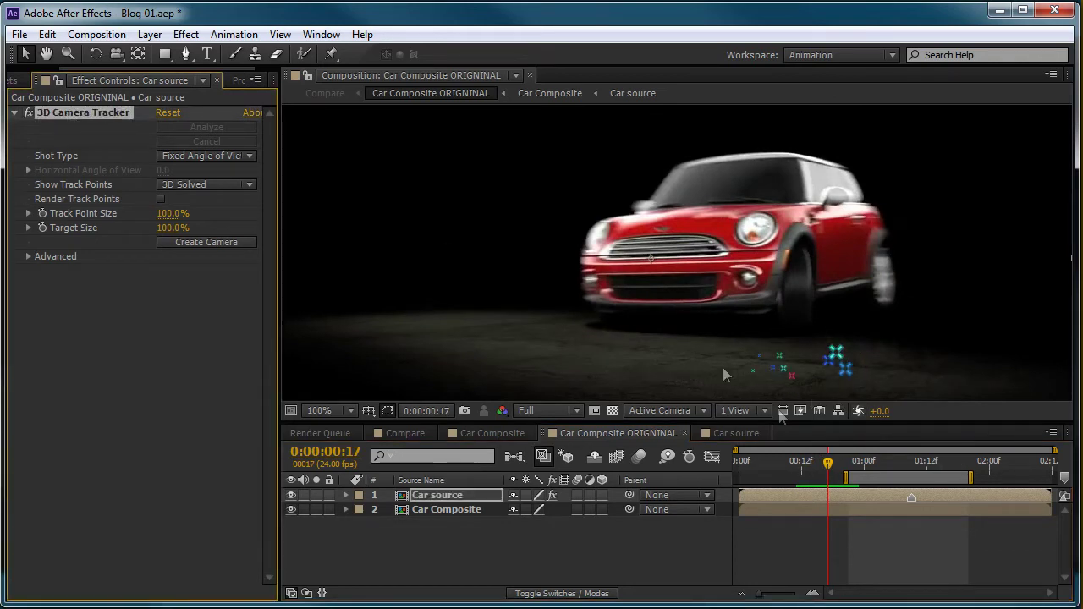
drag(837, 476, 871, 474)
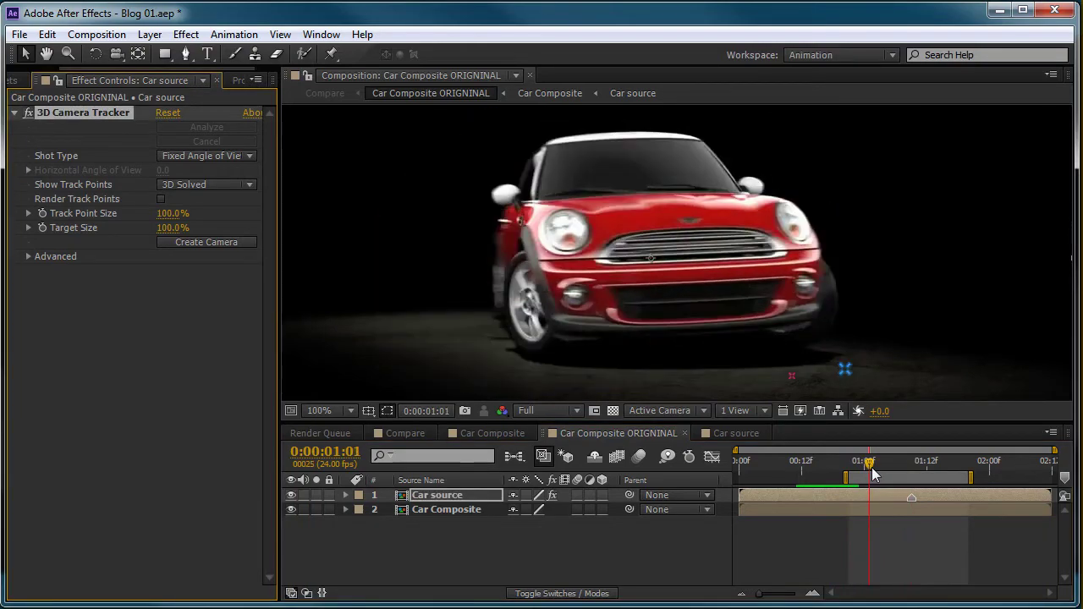
drag(872, 469, 917, 475)
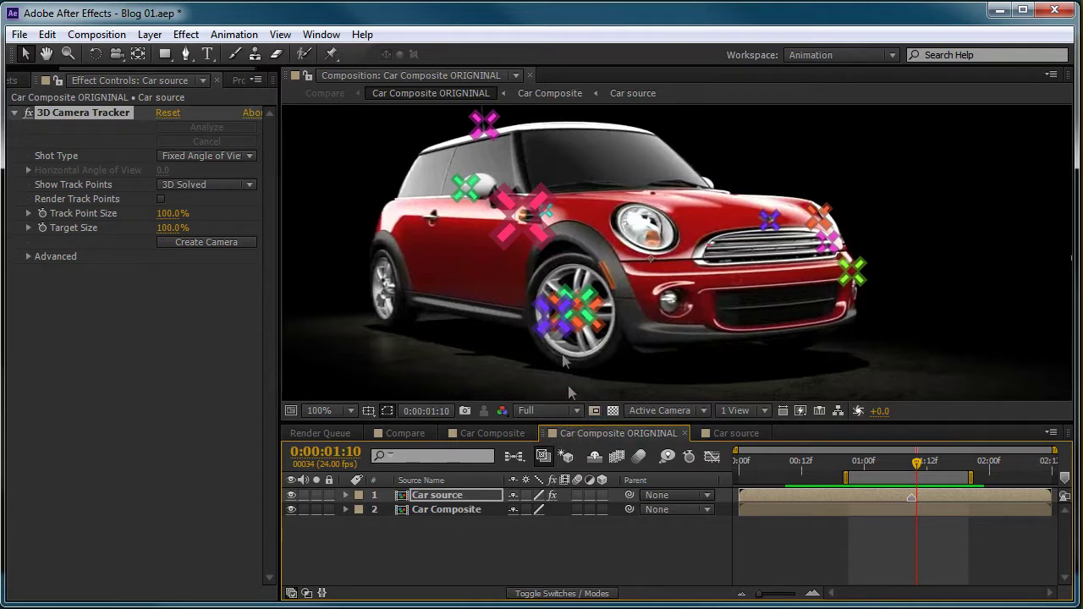
mouse_move(520, 327)
mouse_down()
mouse_move(597, 356)
mouse_move(622, 301)
mouse_move(605, 267)
mouse_up()
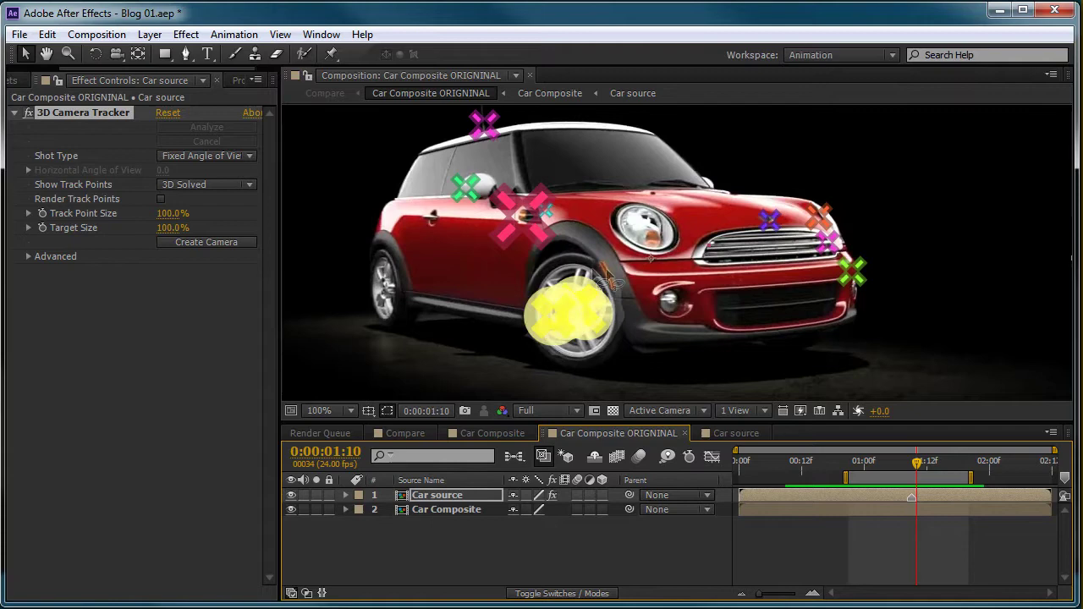
right_click(569, 314)
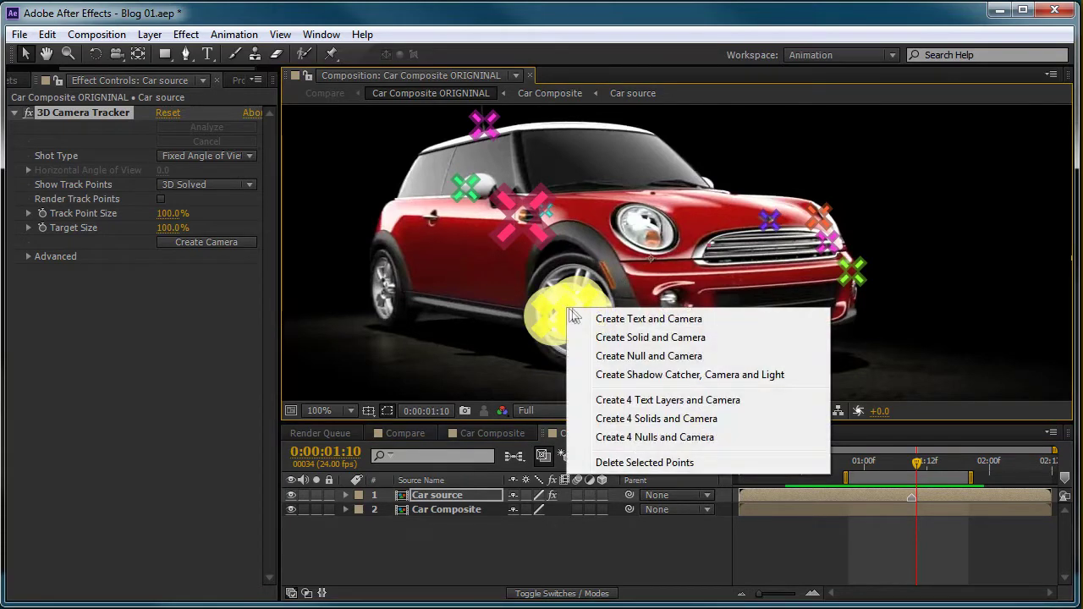
click(666, 340)
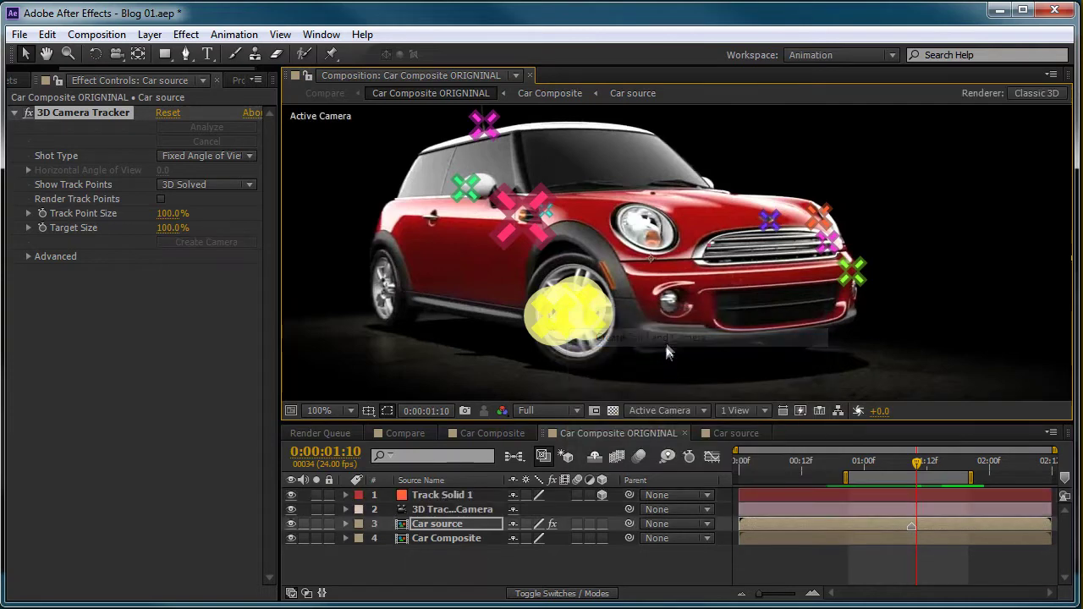
Replace the Track Solid 1 layer's source with the Wheels FRONT composition.
click(436, 498)
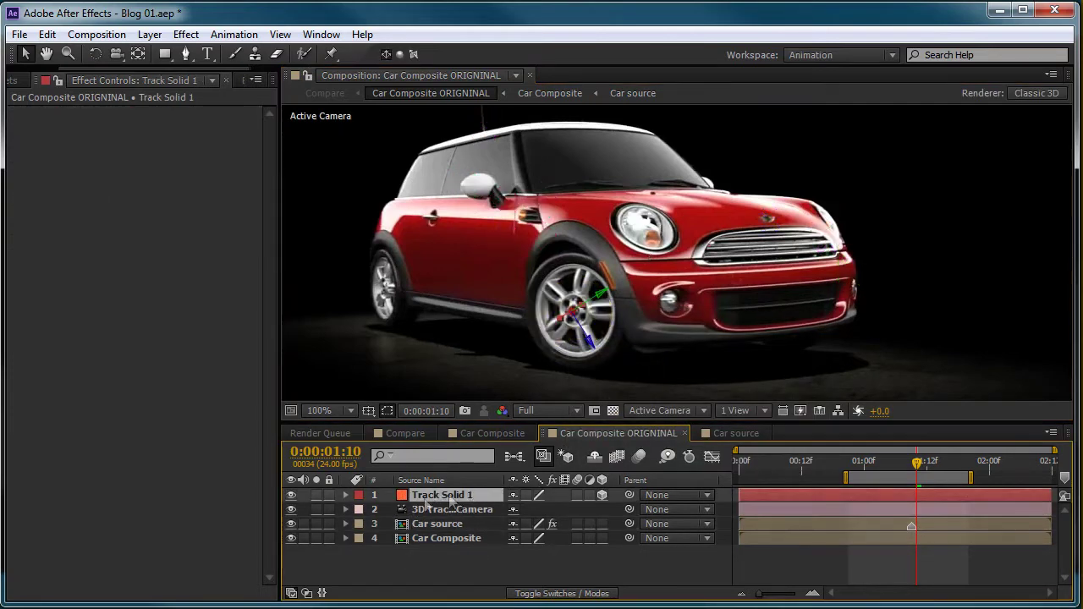
drag(226, 70, 246, 72)
click(229, 83)
click(48, 373)
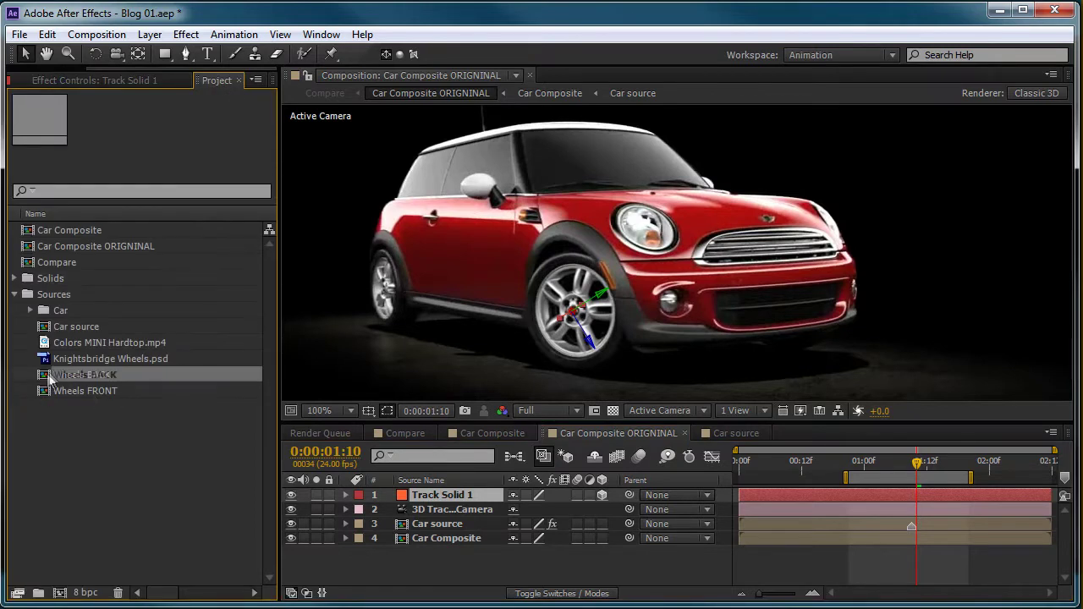
drag(48, 381, 446, 497)
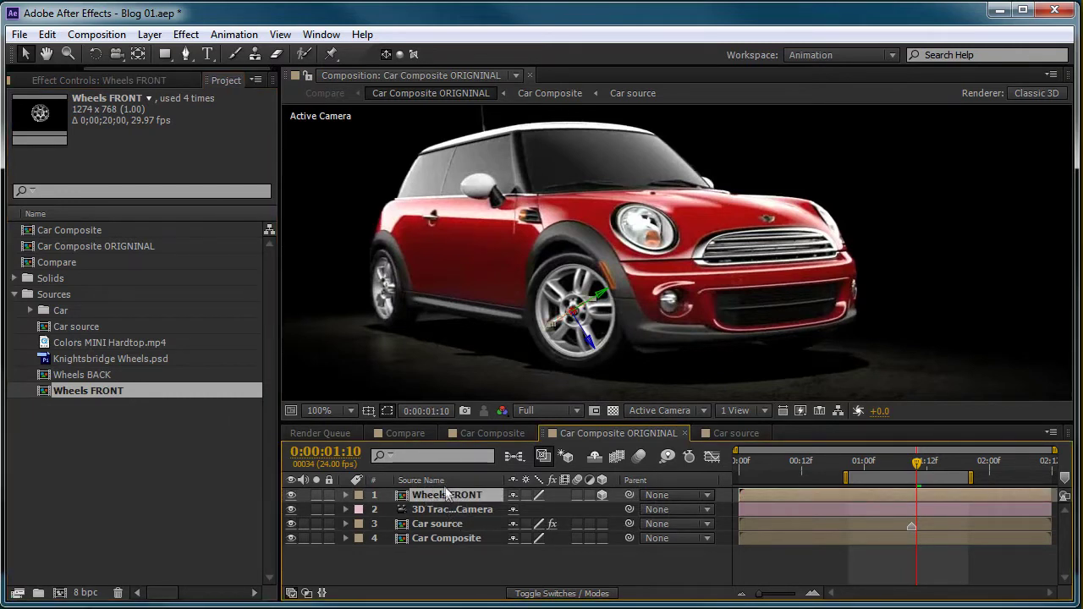
Set the Wheels FRONT layer's scale to 186% and its Y Rotation to 95° so it faces outward from the car.
key(s)
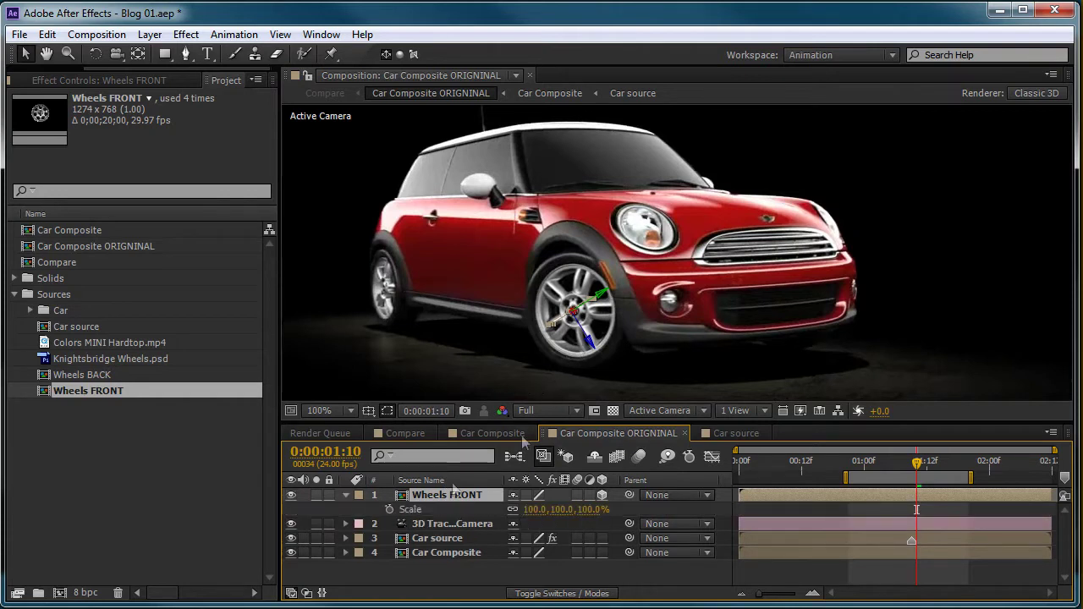
drag(534, 508, 598, 508)
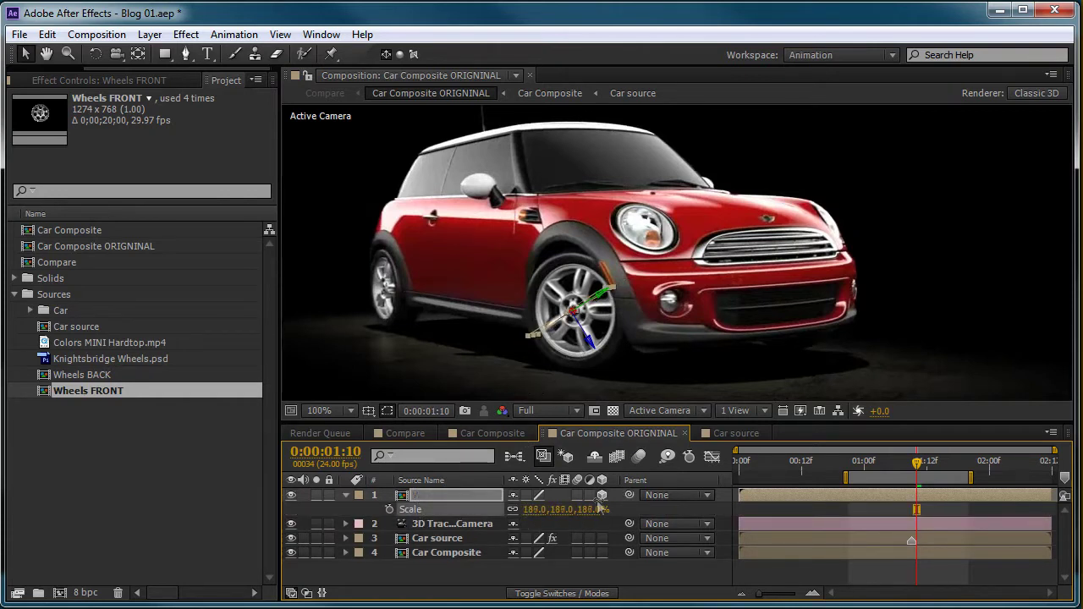
key(shift+r)
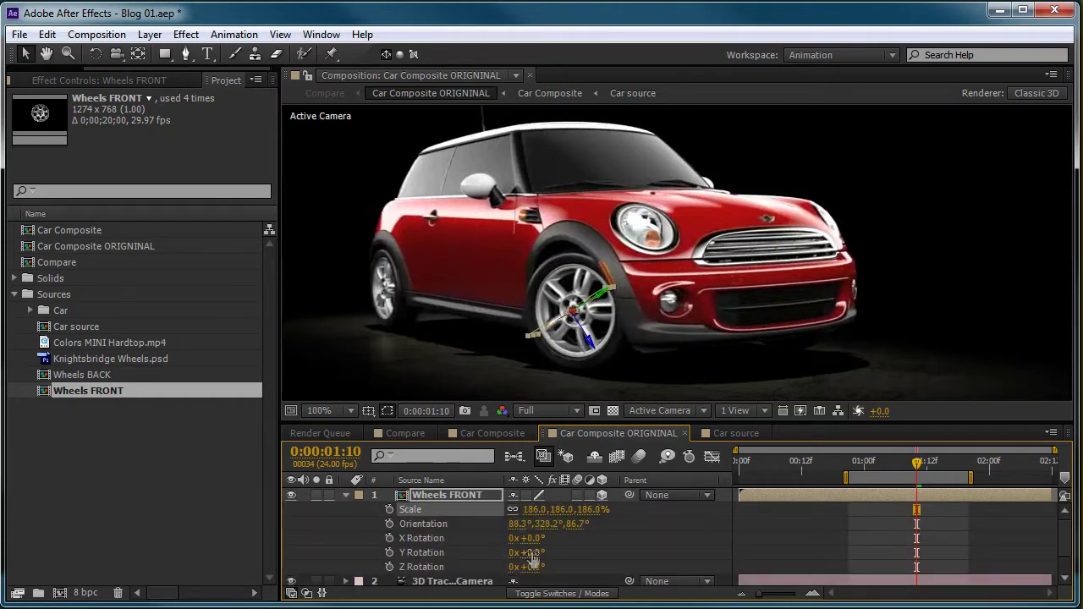
drag(531, 552, 609, 545)
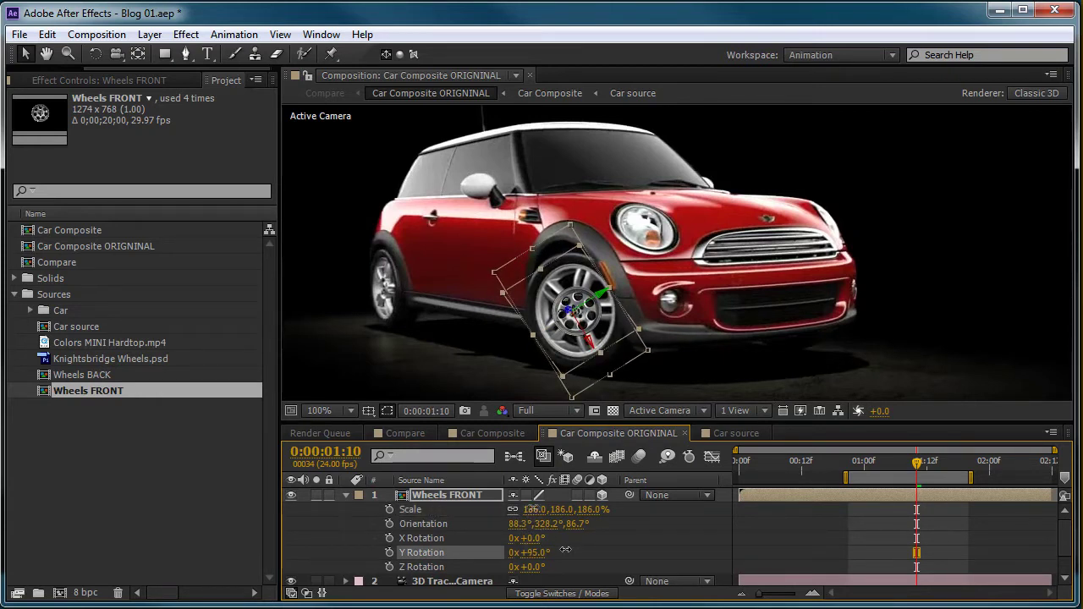
Enlarge and nudge the Wheels FRONT layer to cover the original front rim, with scale at about 325.8, 303.6, 325.6%.
drag(527, 509, 584, 509)
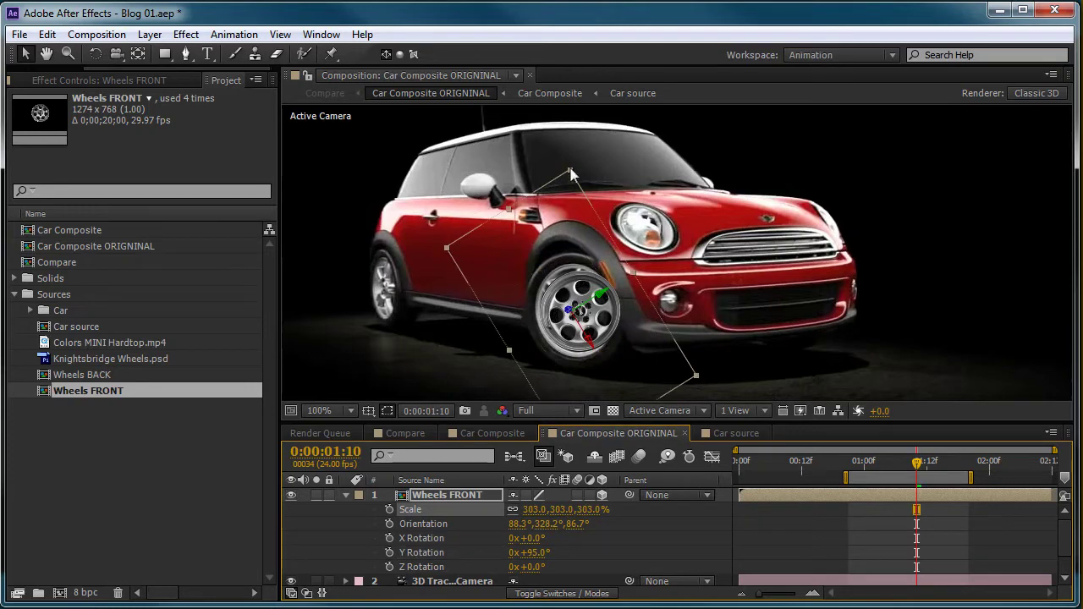
drag(570, 171, 571, 174)
key(ctrl+z)
drag(531, 510, 540, 508)
drag(663, 310, 701, 488)
click(702, 490)
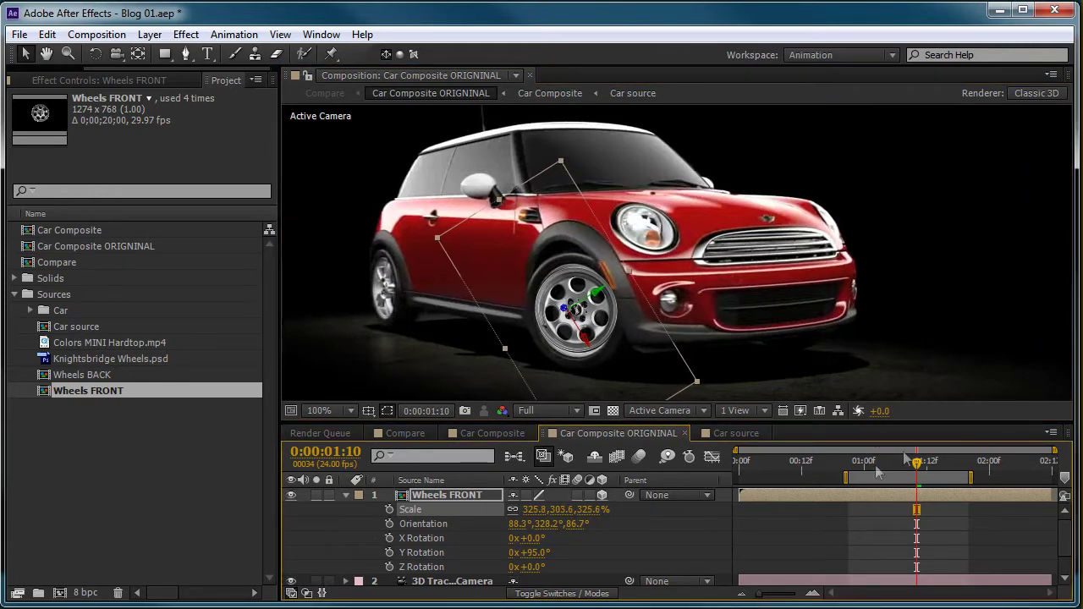
Check how the Wheels FRONT layer follows the car's front wheel between 0:00:00:23 and 0:00:01:13.
scroll(883, 510, down, 1)
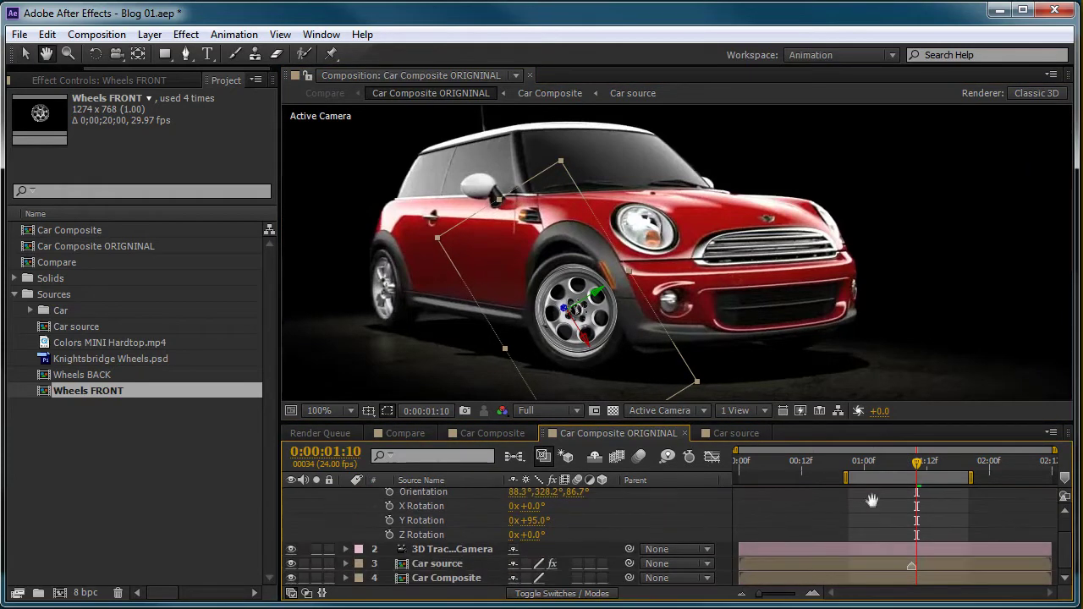
click(924, 467)
mouse_move(924, 467)
mouse_down()
mouse_move(933, 462)
mouse_move(916, 464)
mouse_move(949, 465)
mouse_move(932, 463)
mouse_up()
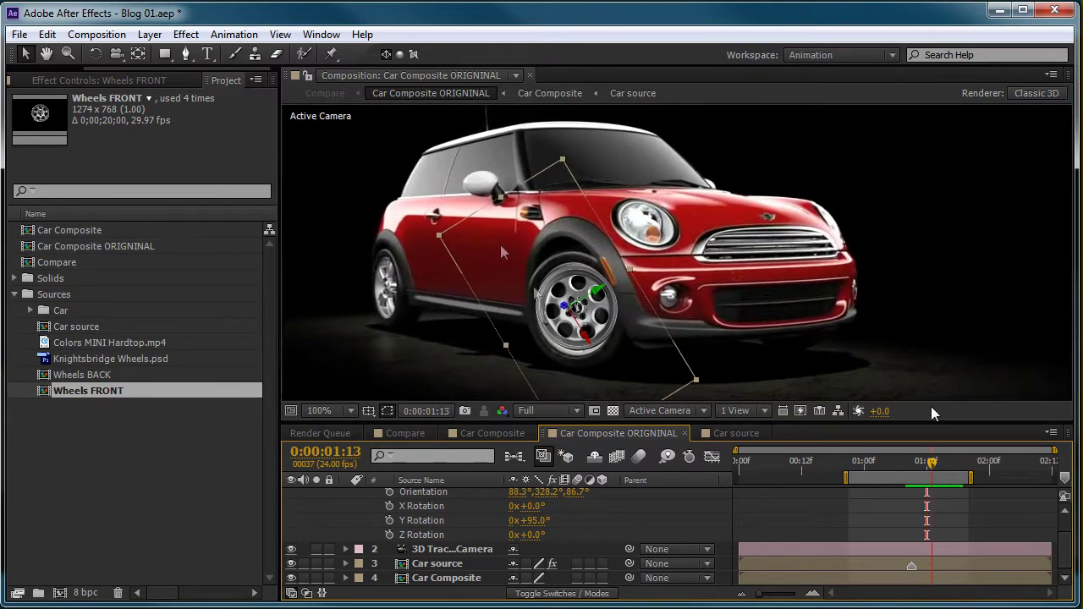
key(Page_Up)
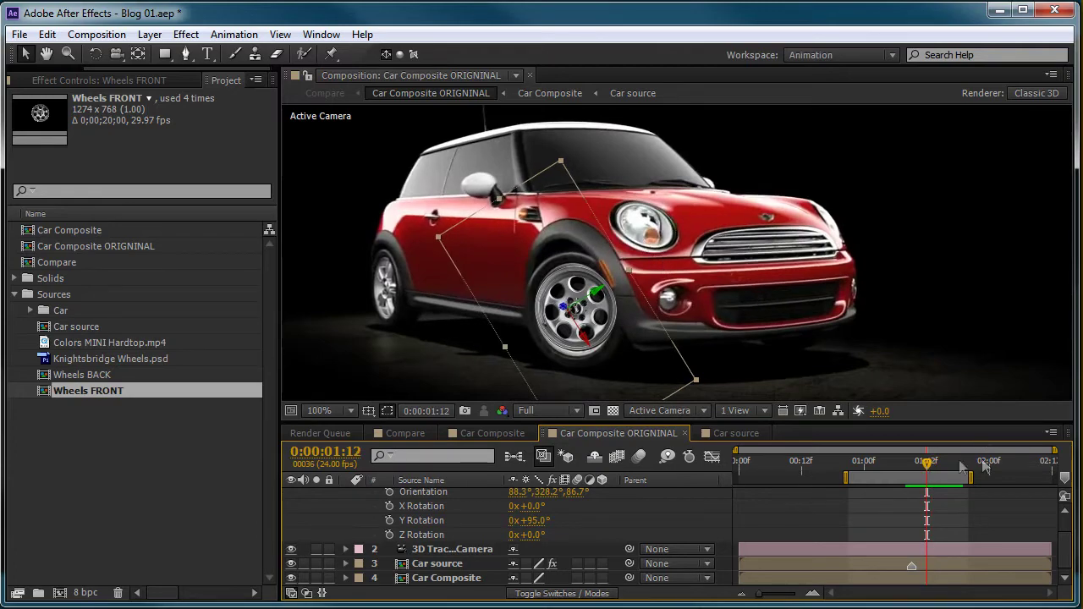
drag(933, 466, 927, 466)
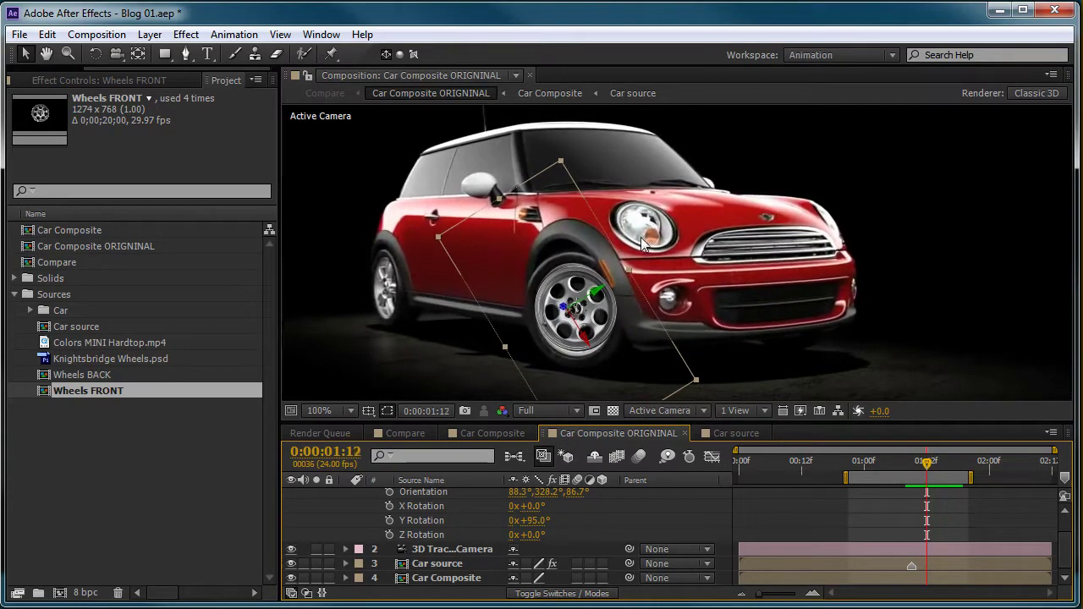
click(916, 464)
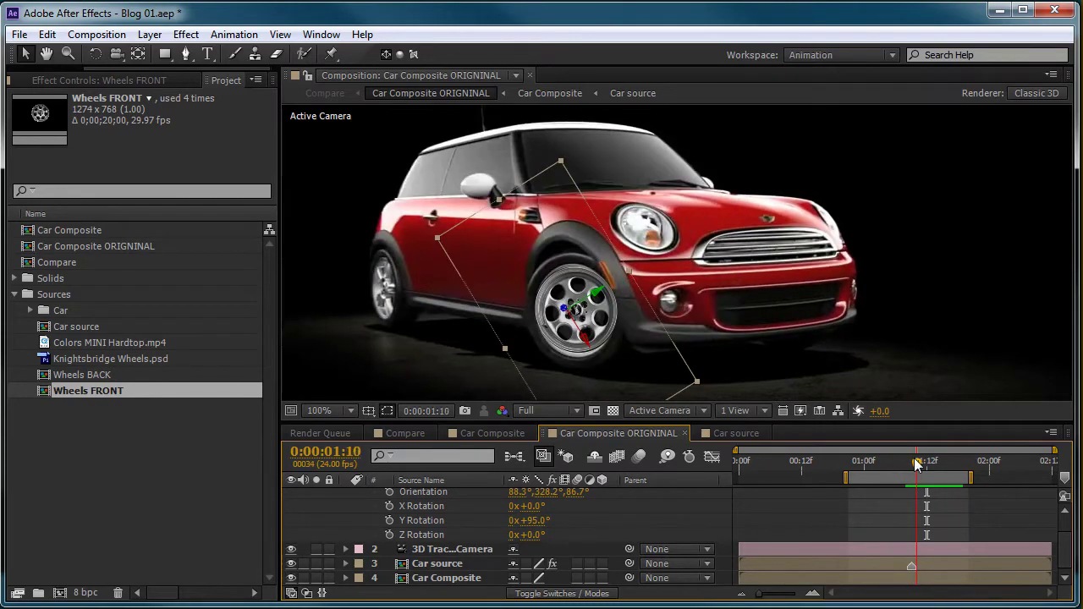
click(854, 463)
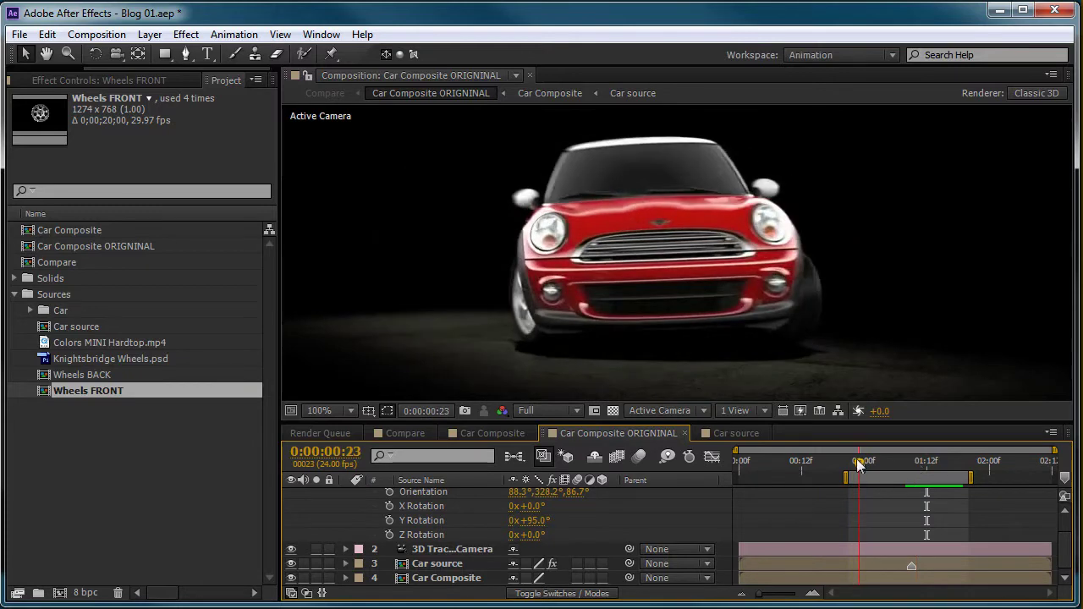
click(860, 463)
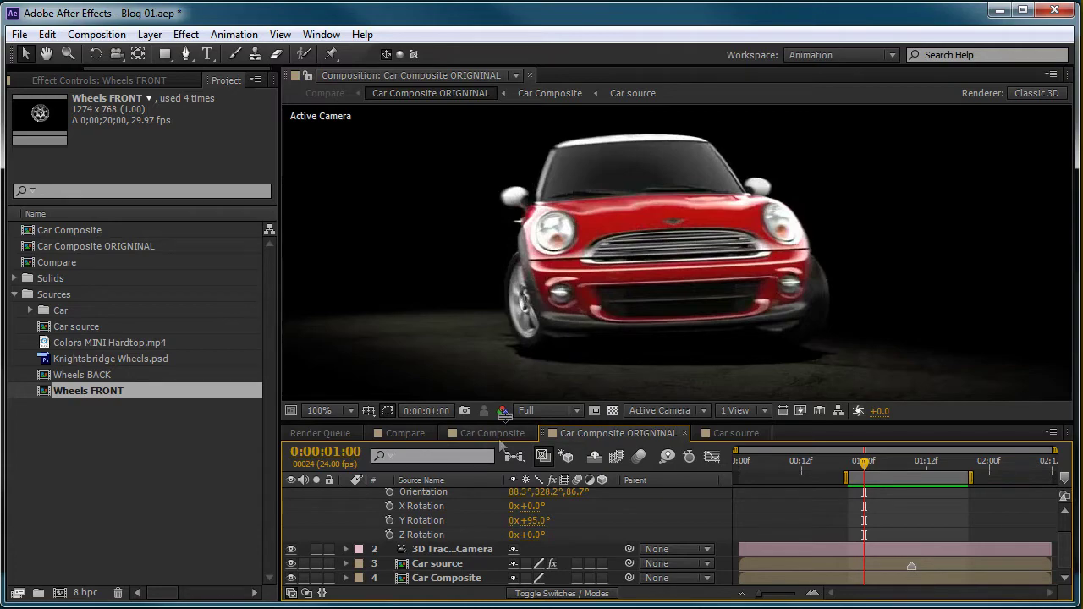
Open the Car Composite composition with a taller timeline and select the Wheel Front layer directly above the 3D Tracker Camera.
click(493, 434)
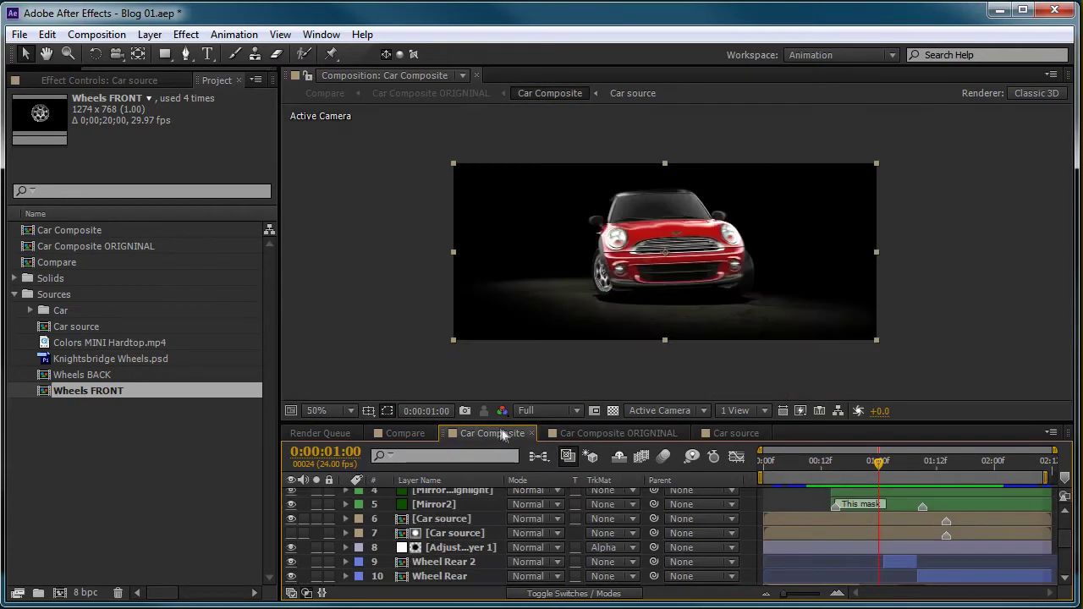
drag(598, 421, 598, 323)
drag(851, 395, 832, 365)
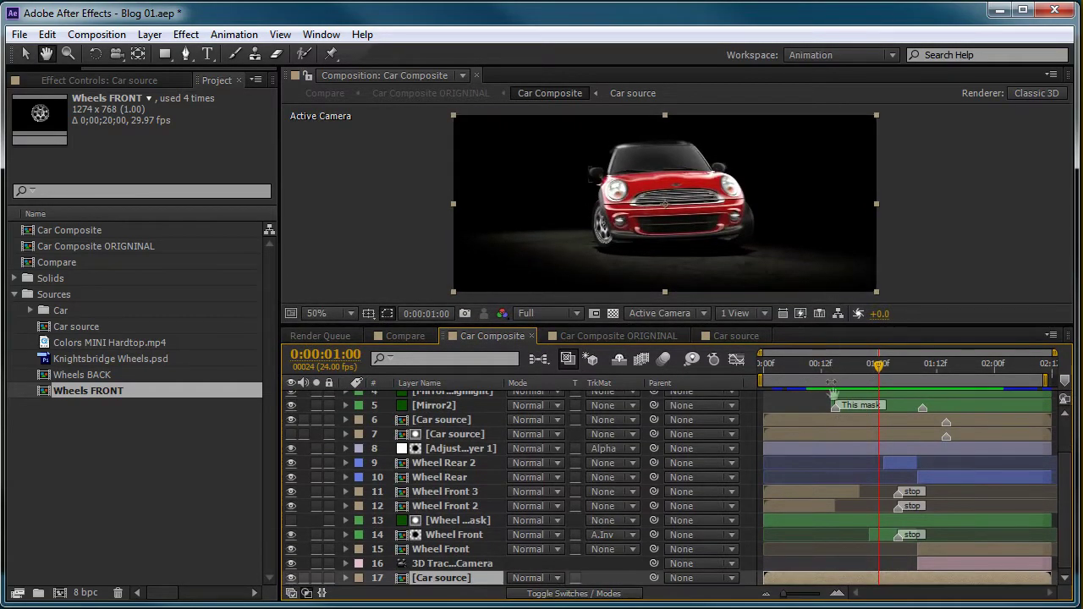
click(443, 565)
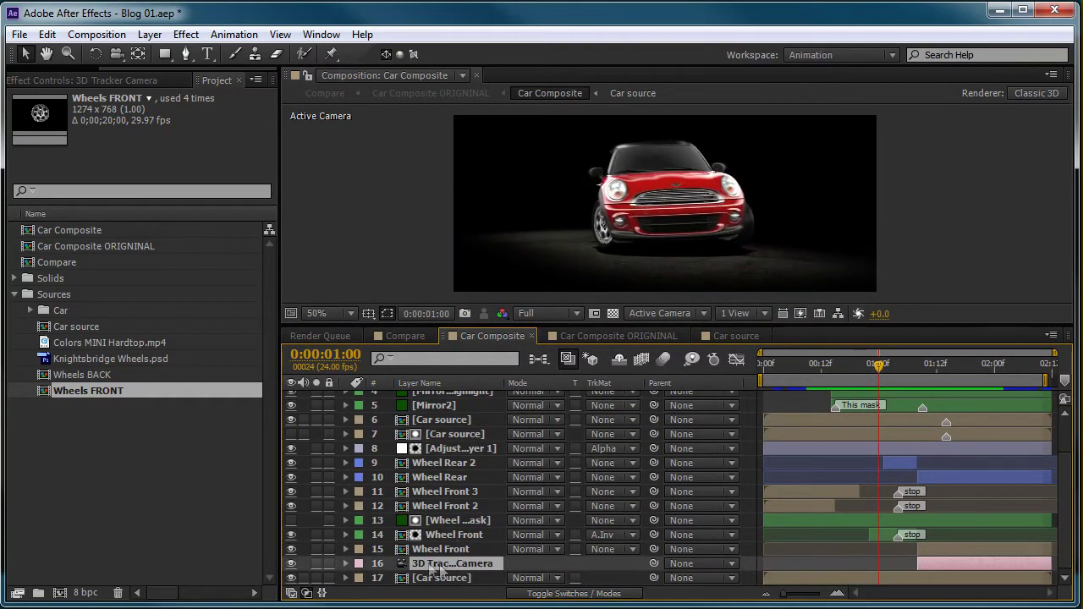
click(442, 549)
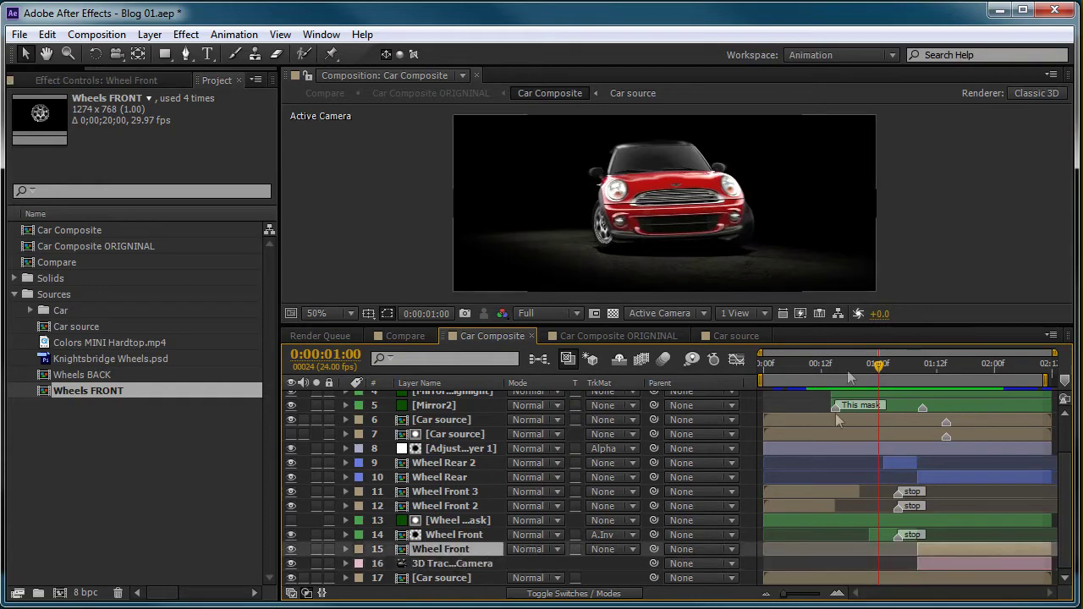
Examine the Wheel Front layer's fit on the car at 100% zoom between 0:00:01:10 and 0:00:01:14.
click(923, 369)
drag(923, 373, 952, 375)
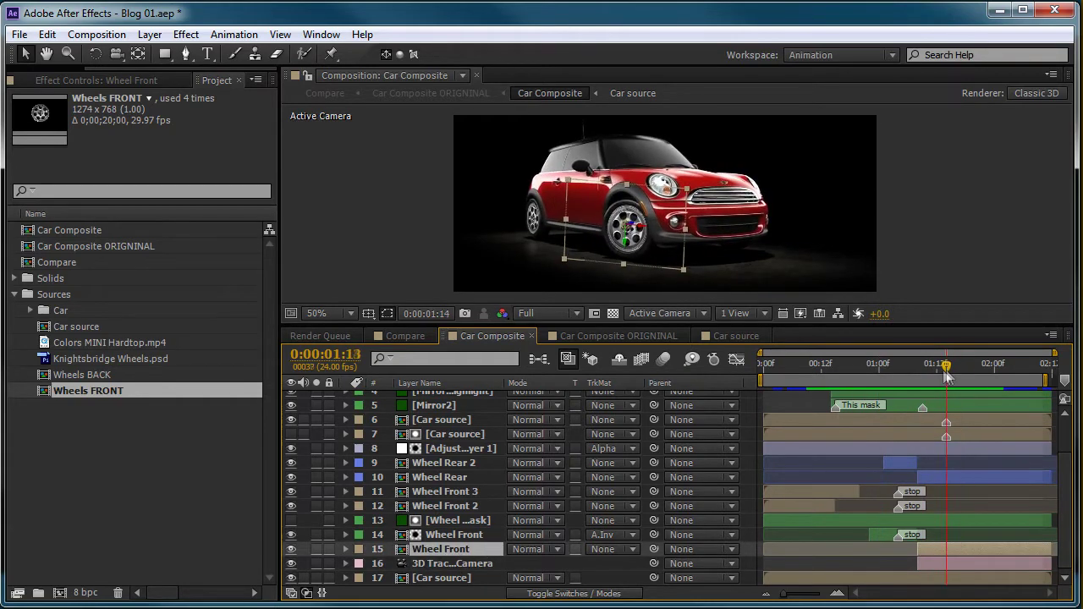
mouse_move(946, 376)
mouse_down()
mouse_move(929, 375)
mouse_move(943, 376)
mouse_up()
key(period)
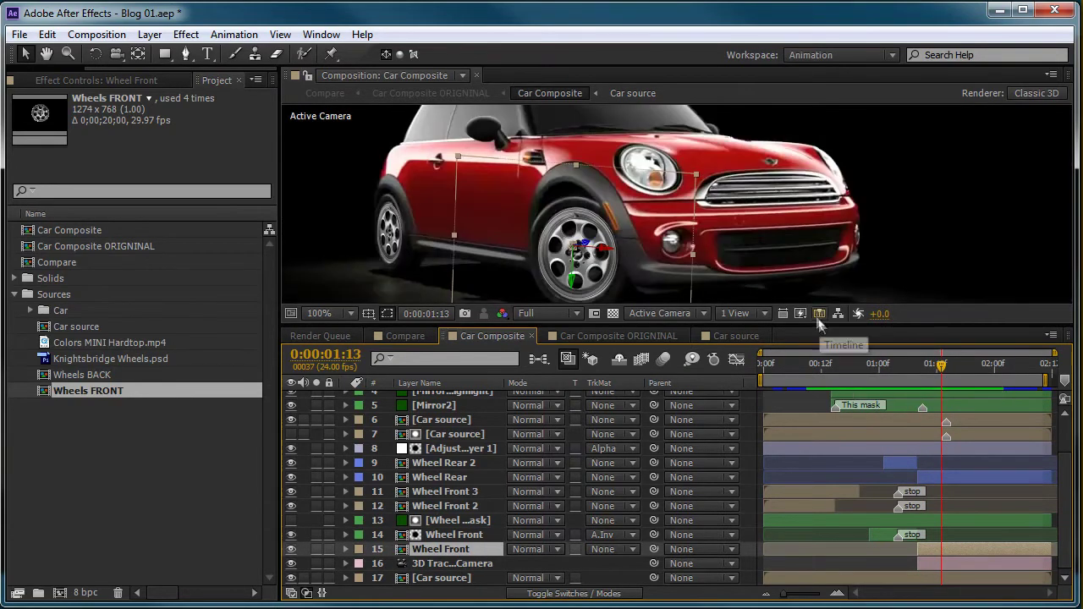
key(space)
drag(584, 254, 583, 220)
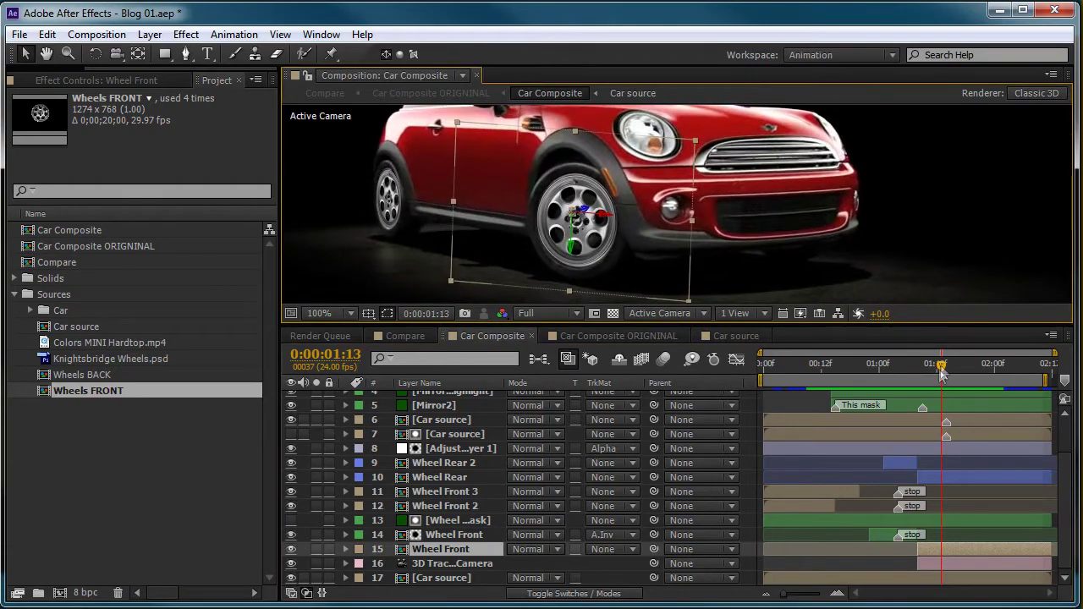
drag(941, 374, 926, 380)
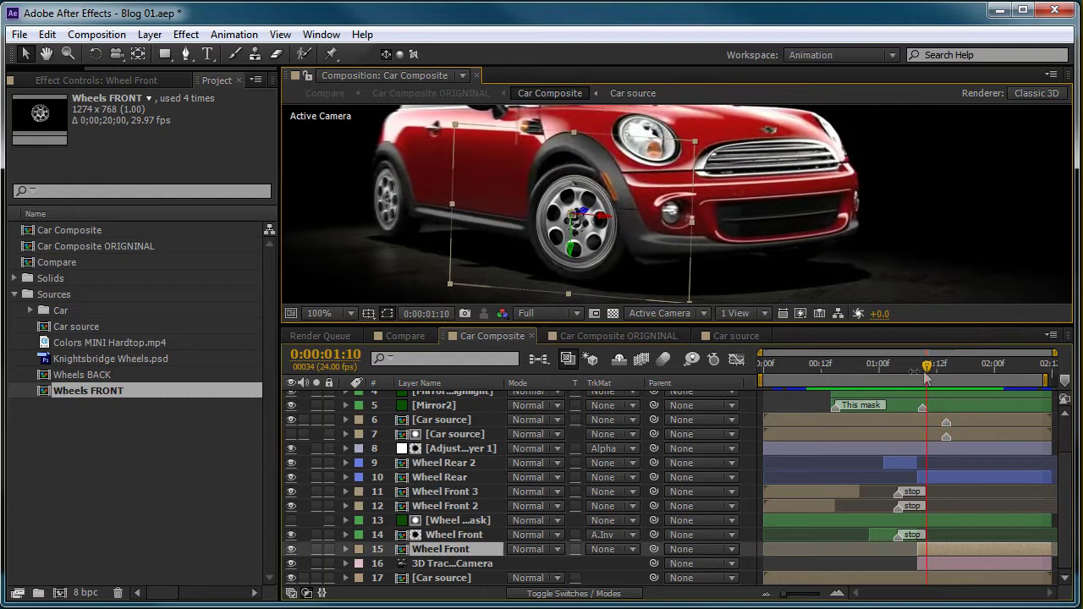
Examine the matted Wheel Front layer's Position, Scale and Rotation keyframes between 0:00:00:23 and 0:00:01:03.
click(431, 562)
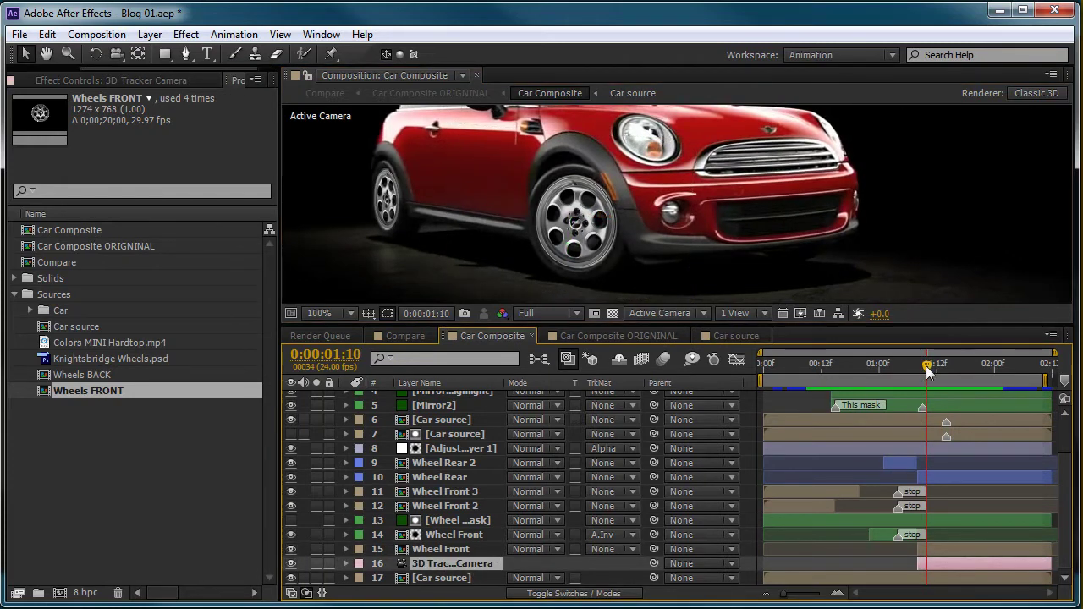
drag(928, 372, 922, 372)
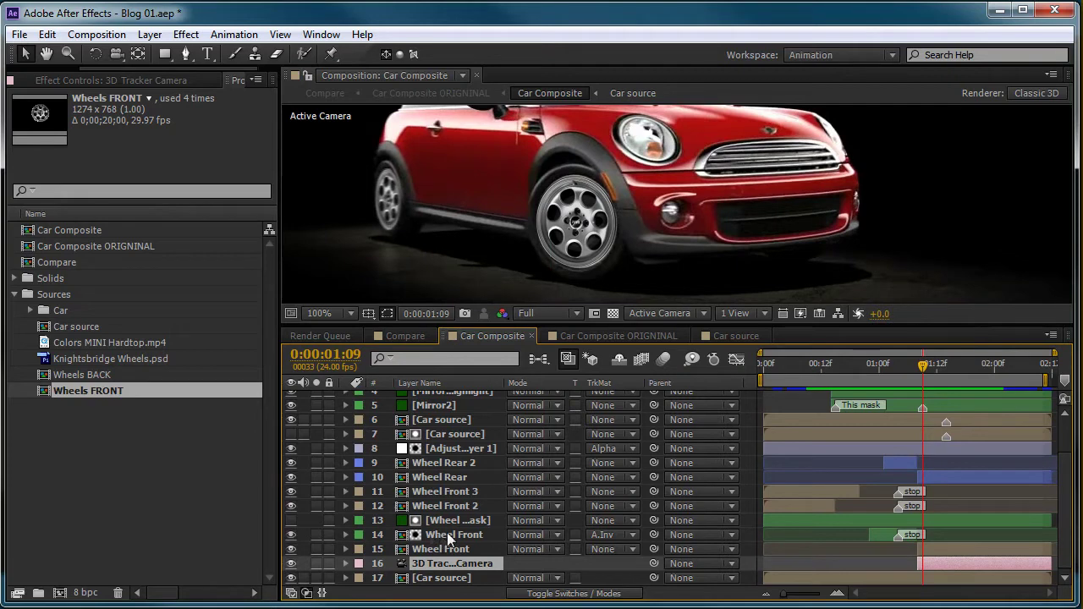
click(447, 534)
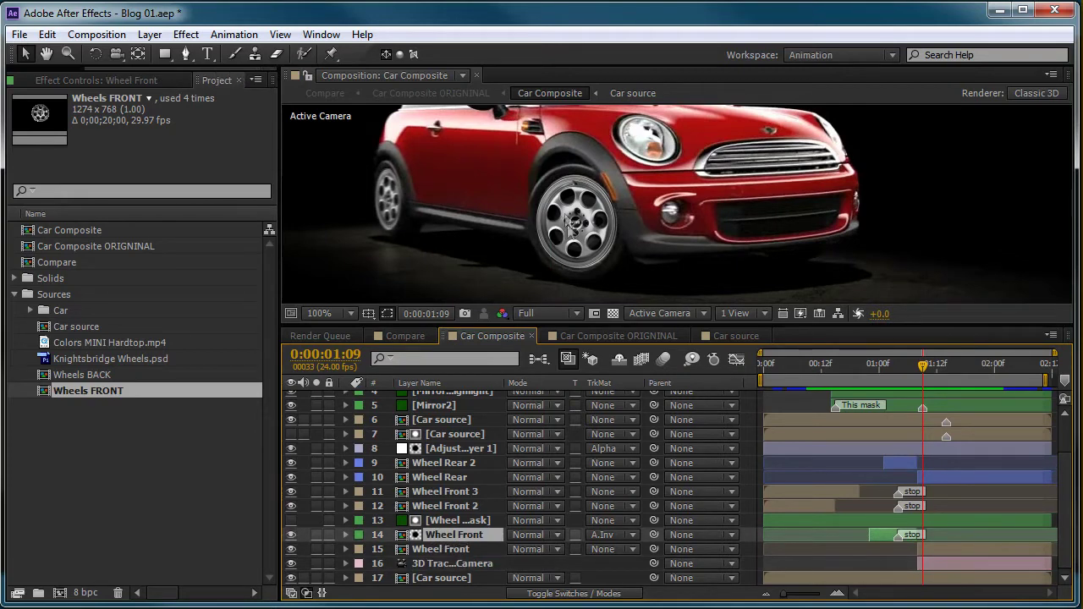
drag(922, 371, 874, 377)
key(u)
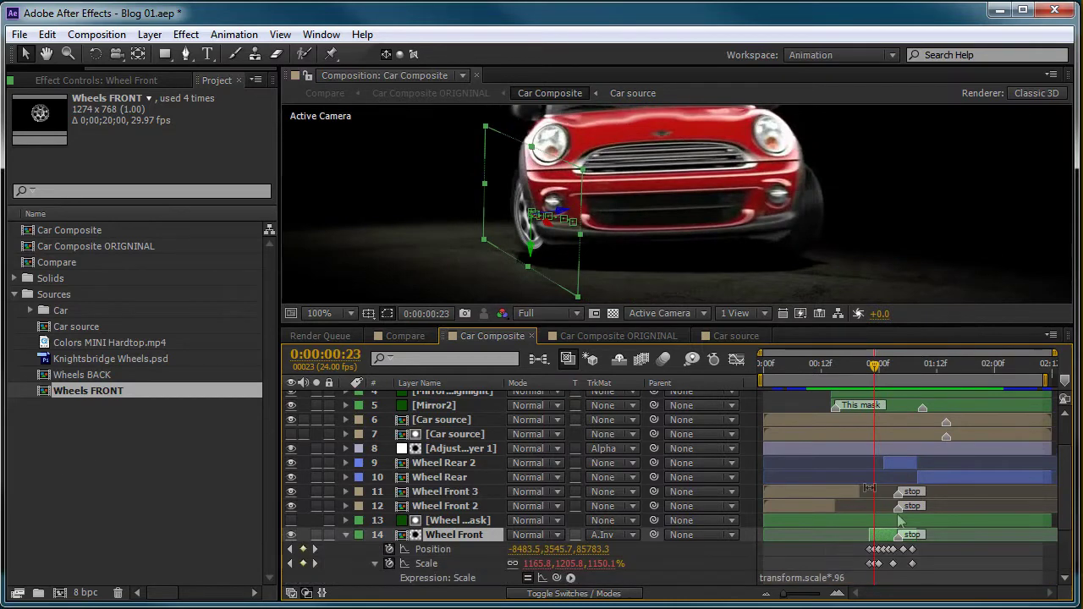
scroll(430, 511, down, 2)
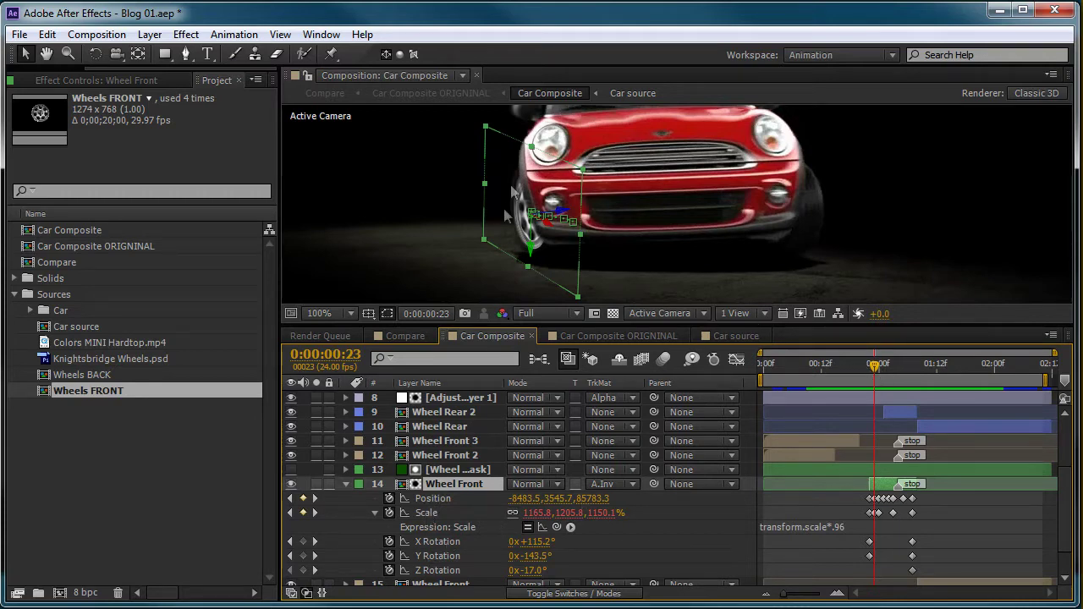
click(877, 372)
drag(878, 372, 899, 377)
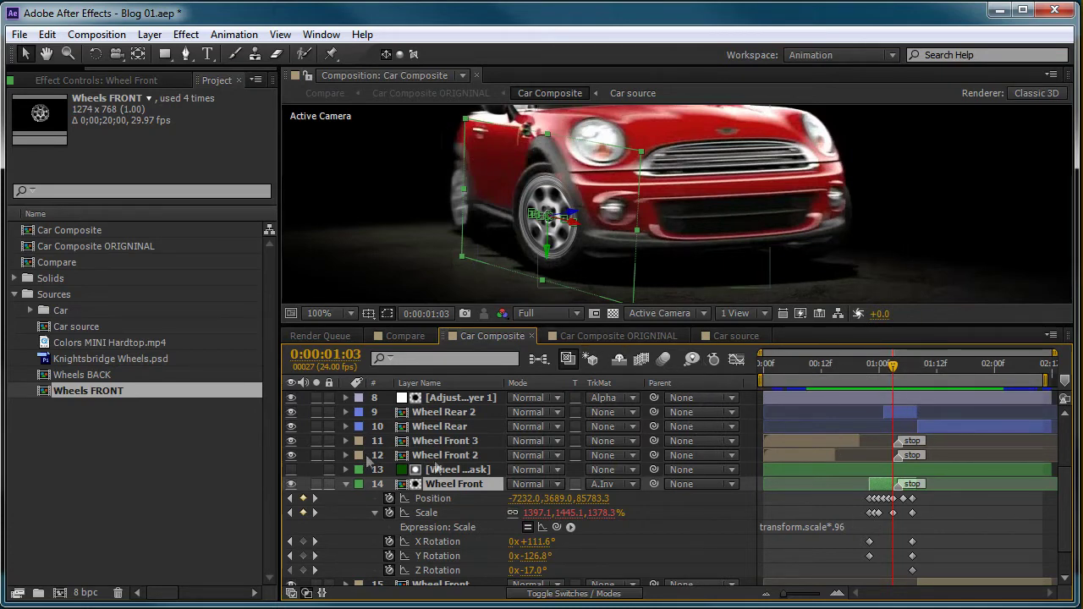
click(346, 486)
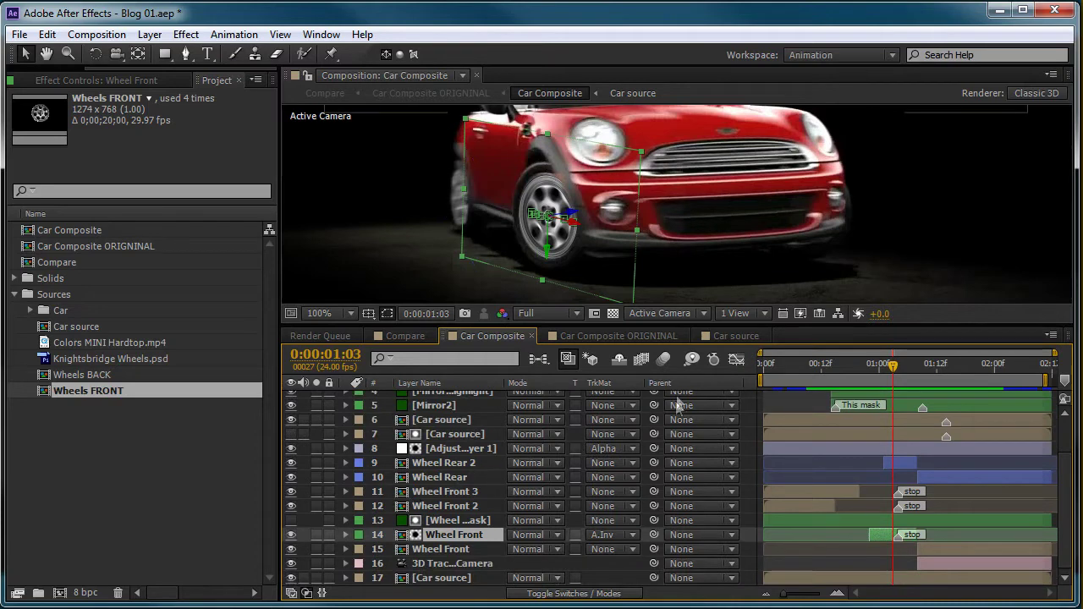
Examine the Wheel Rear and Wheel Rear 2 layers, checking the car between 0:00:00:11 and 0:00:01:14.
click(445, 477)
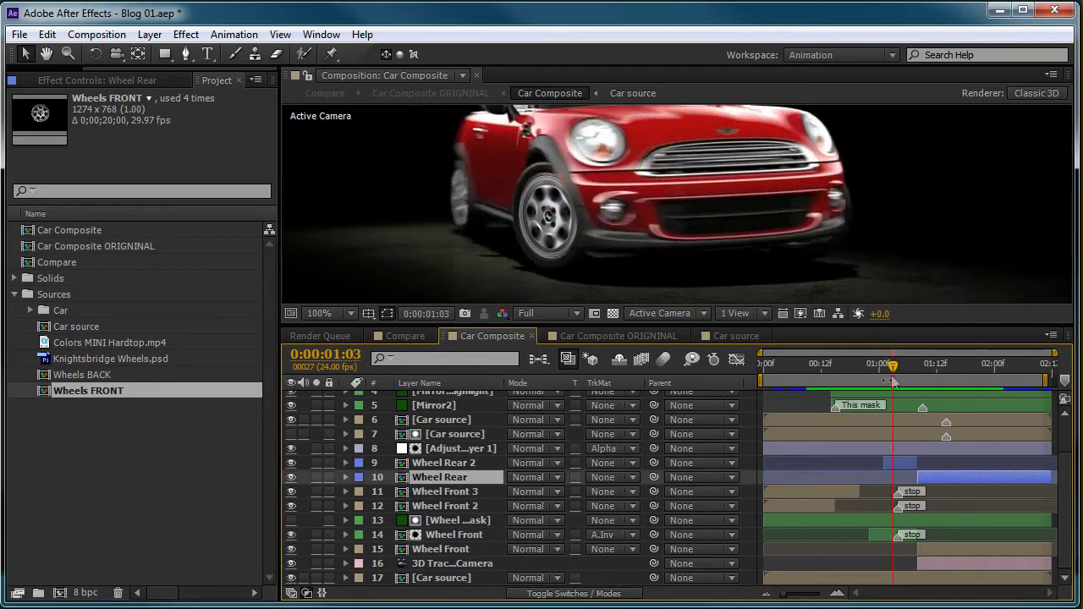
mouse_move(892, 369)
mouse_down()
mouse_move(943, 374)
mouse_move(883, 376)
mouse_up()
click(444, 463)
key(ctrl+Down)
click(505, 198)
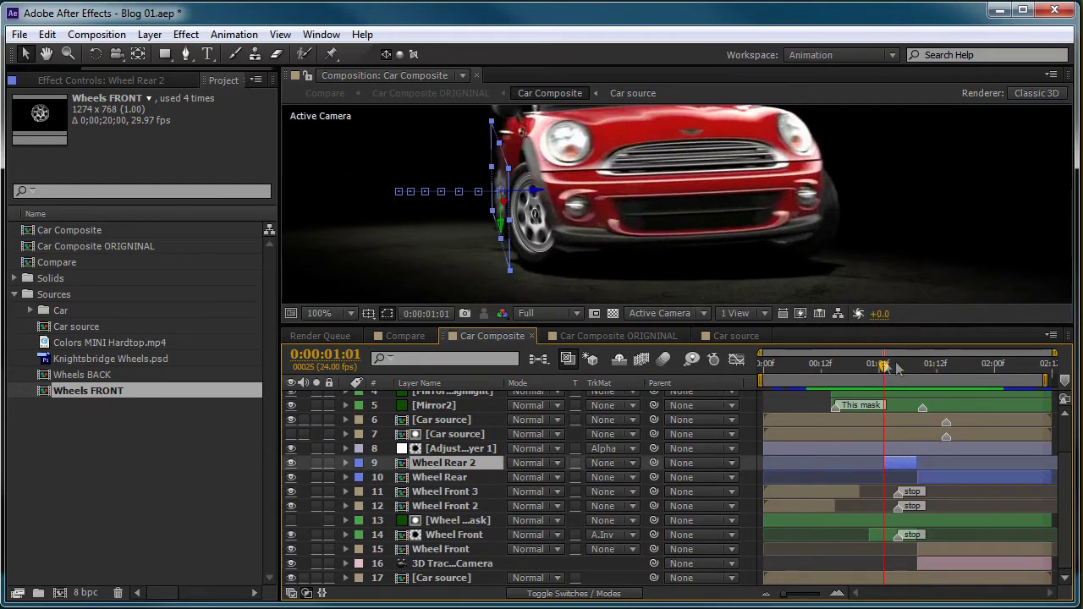
drag(897, 366, 818, 364)
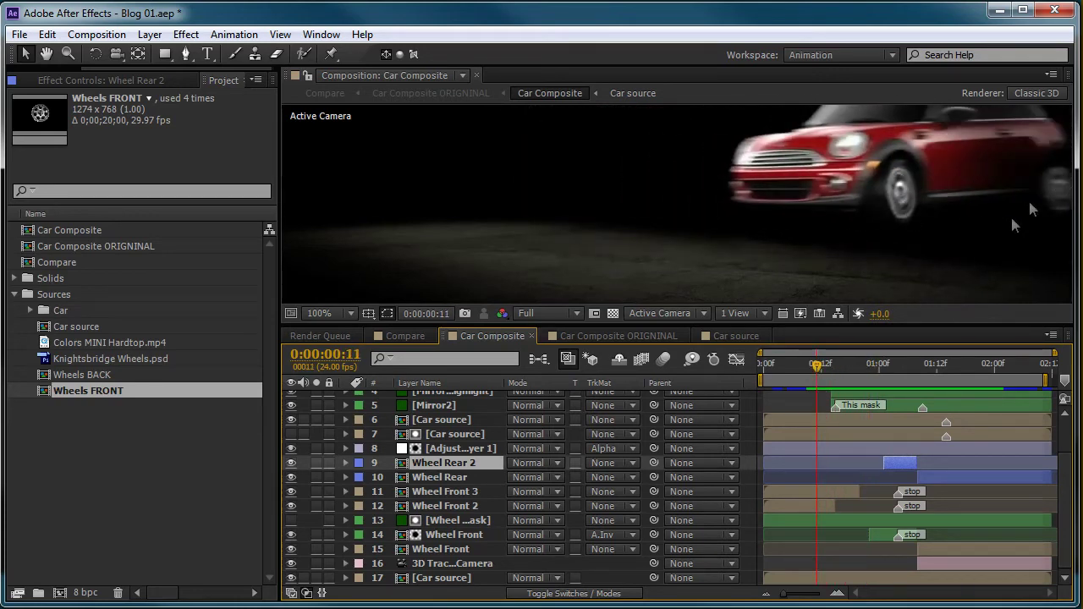
drag(831, 376, 944, 364)
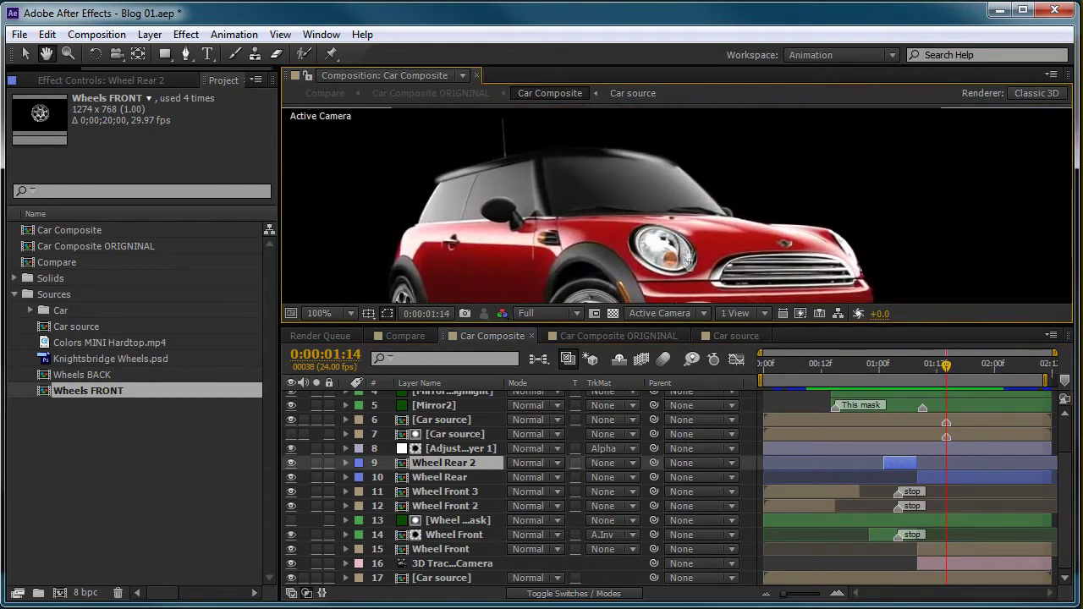
Open the Car source composition and view the car's upper body in the original footage at 0:00:01:14.
click(720, 337)
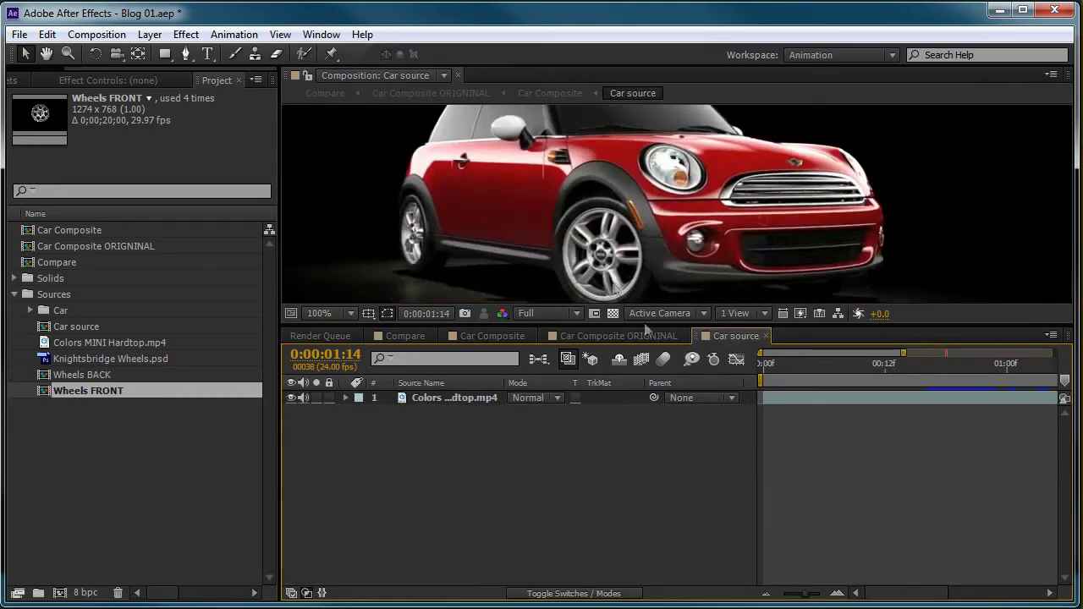
key(h)
key(v)
click(438, 397)
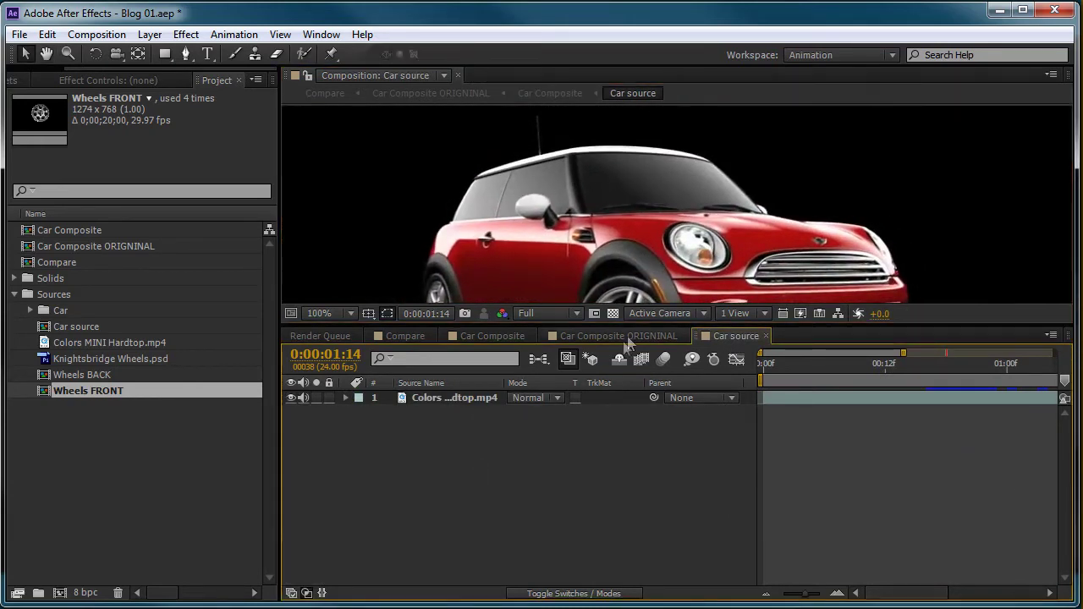
Duplicate the Car source layer in Car Composite ORIGNINAL and place the copy above Wheels FRONT.
click(626, 337)
key(h)
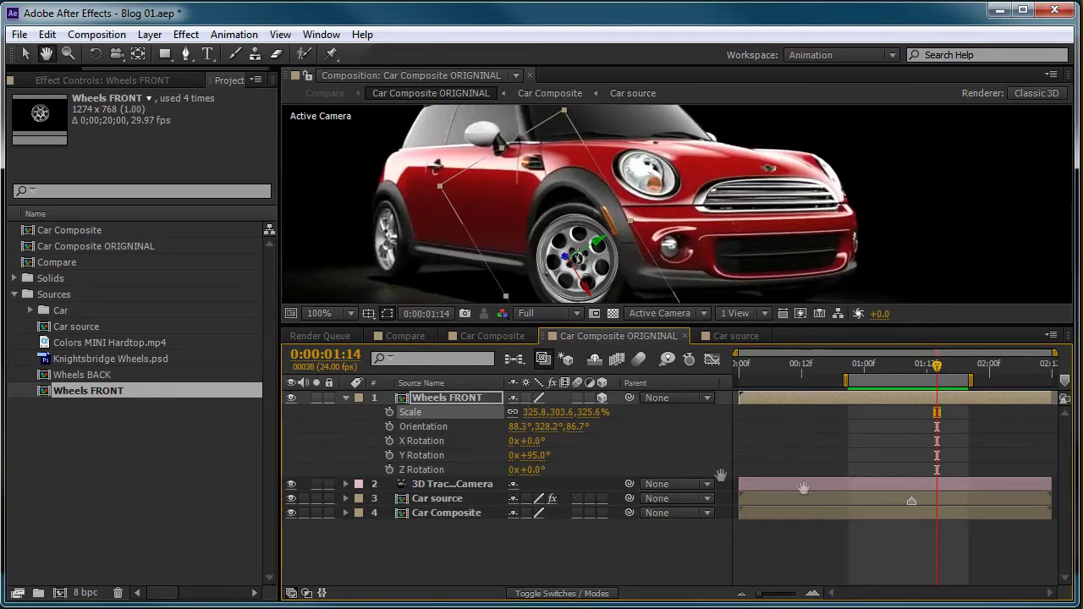
key(v)
click(435, 499)
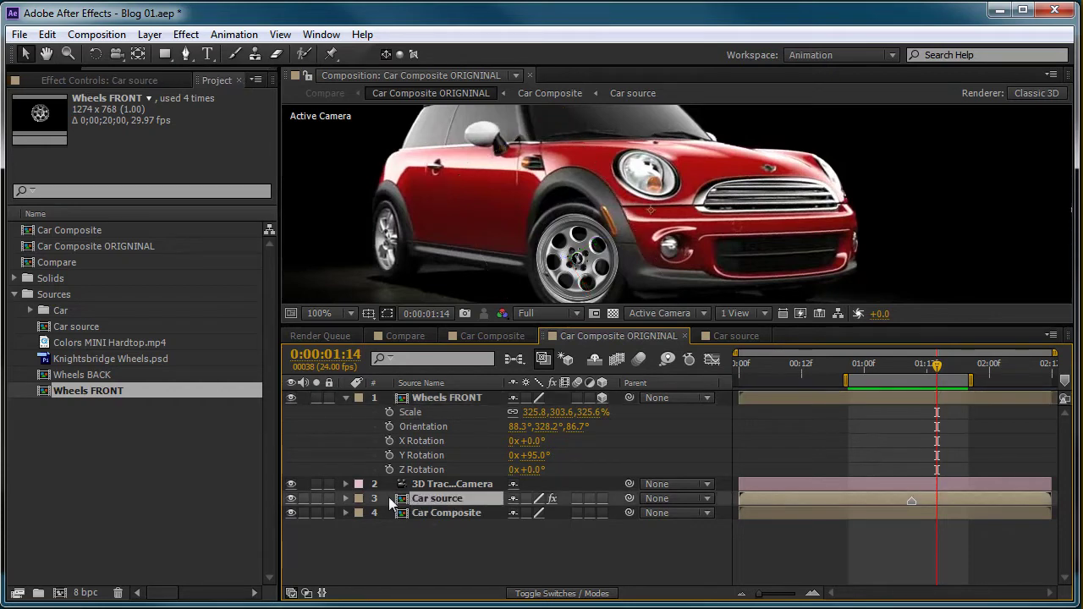
key(ctrl+d)
drag(432, 502, 426, 393)
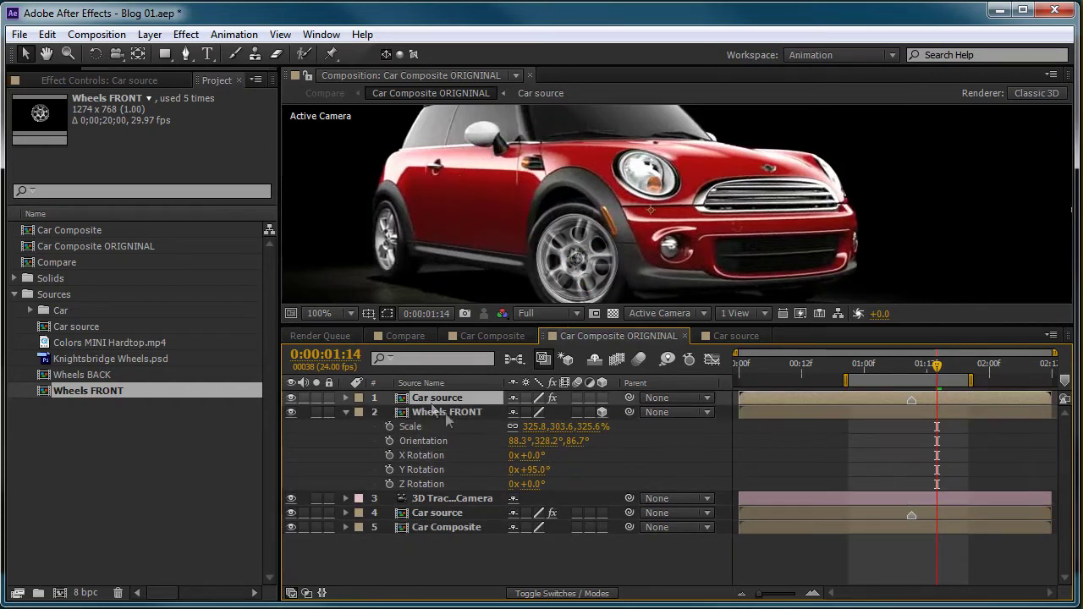
click(346, 412)
key(h)
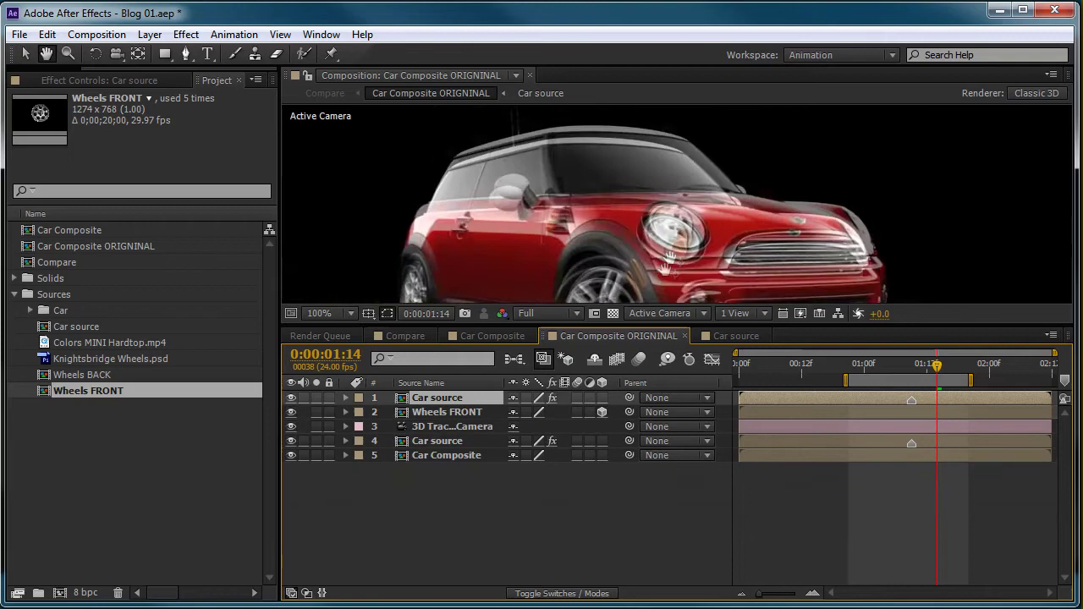
key(v)
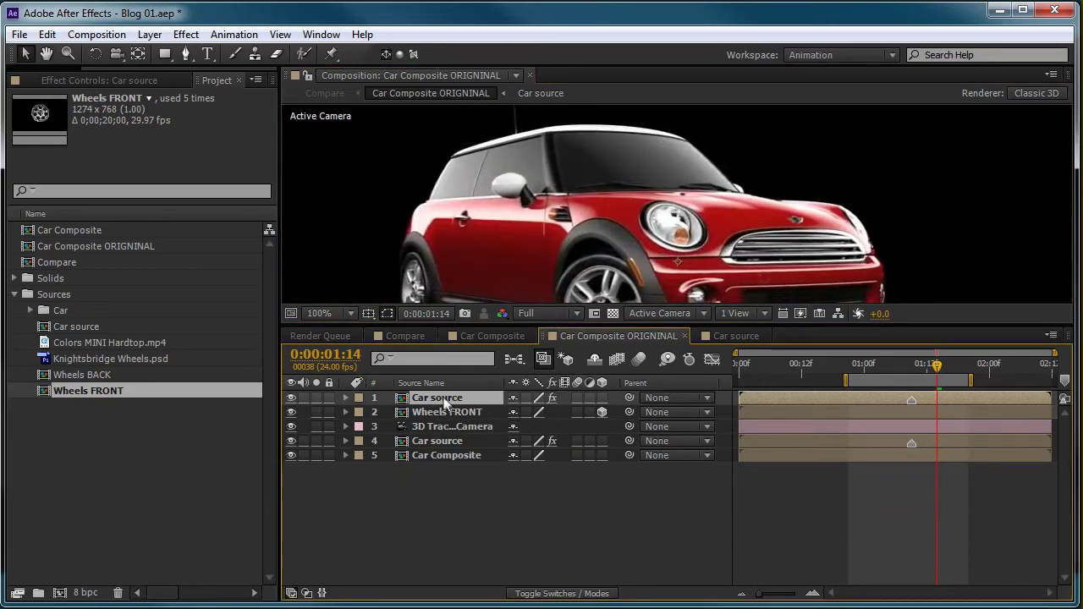
Open the top Car source layer for Roto Brush work and paint a foreground stroke along the white roof at 0:00:01:14.
click(303, 54)
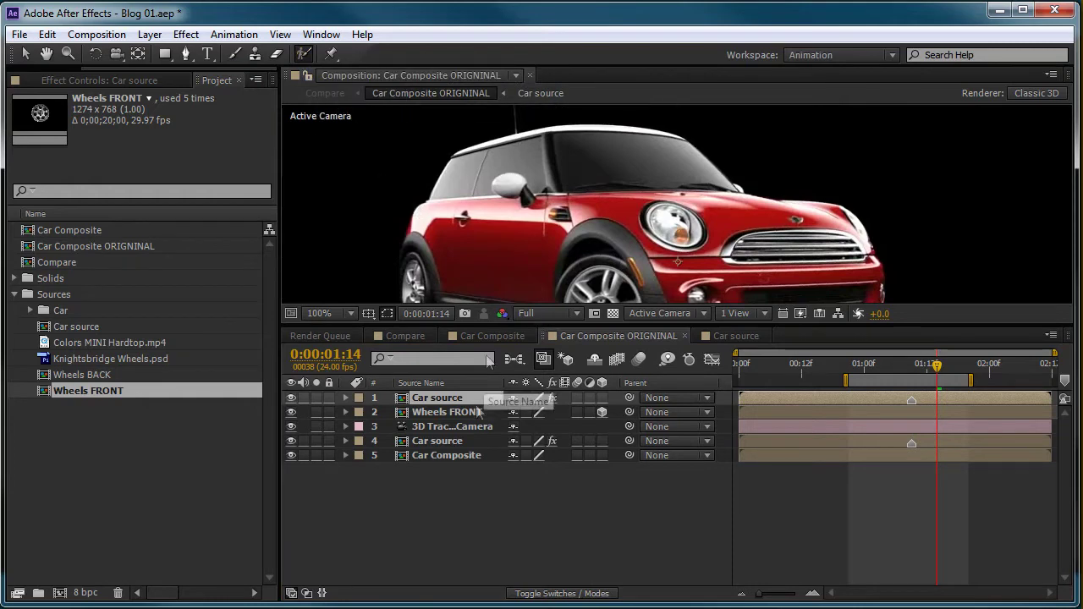
double_click(417, 397)
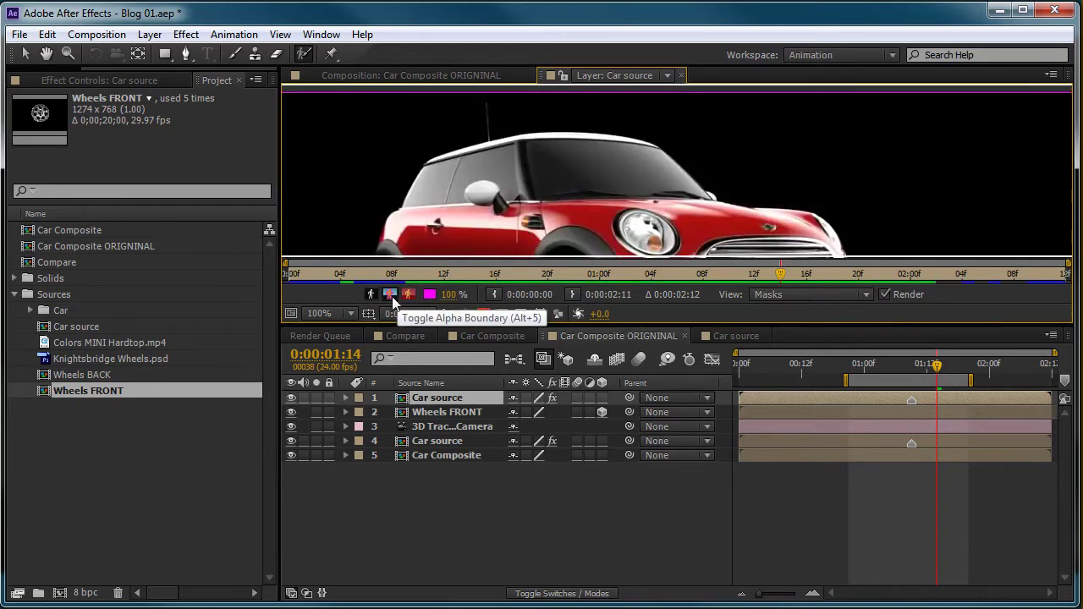
scroll(400, 161, up, 2)
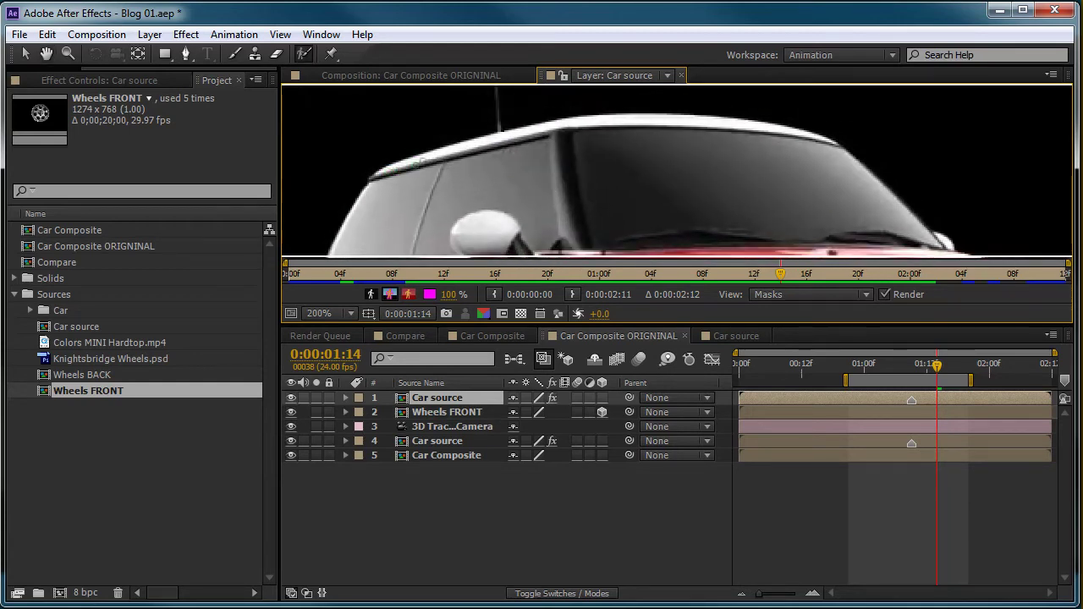
drag(387, 168, 457, 142)
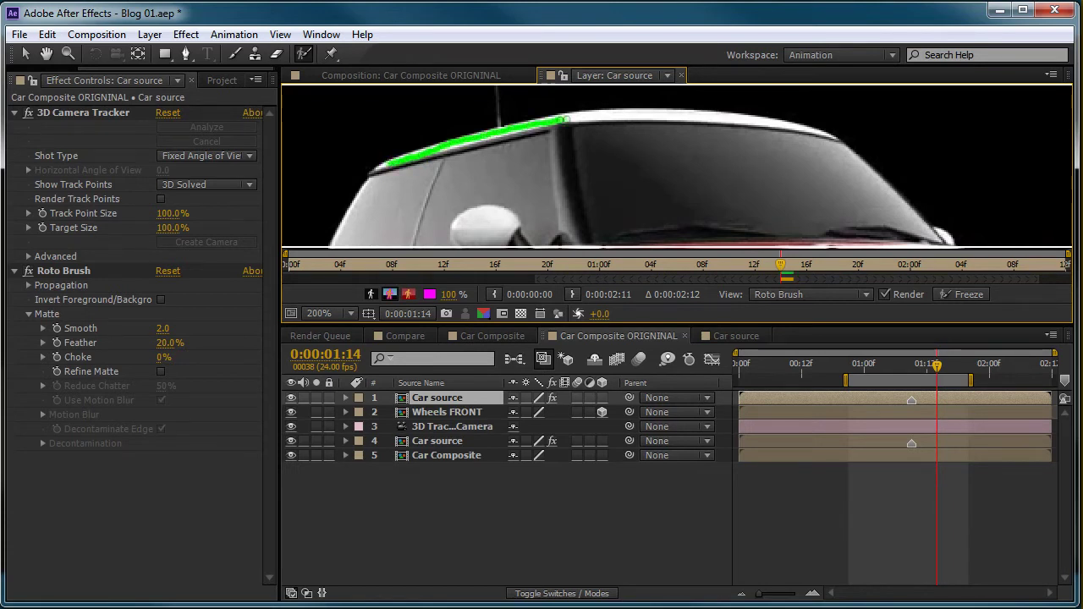
drag(565, 119, 683, 116)
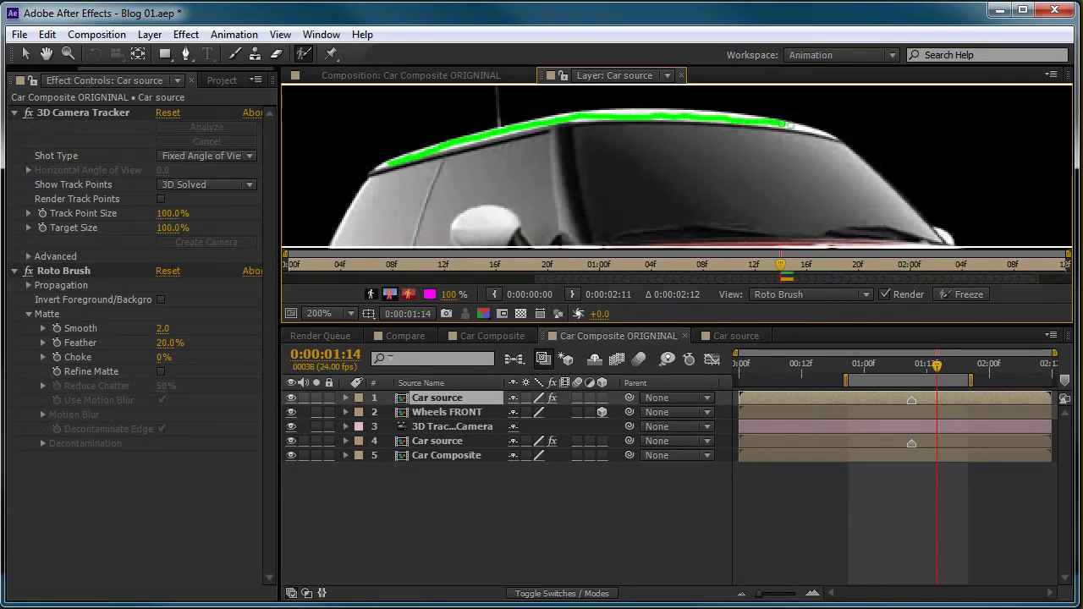
drag(812, 130, 816, 132)
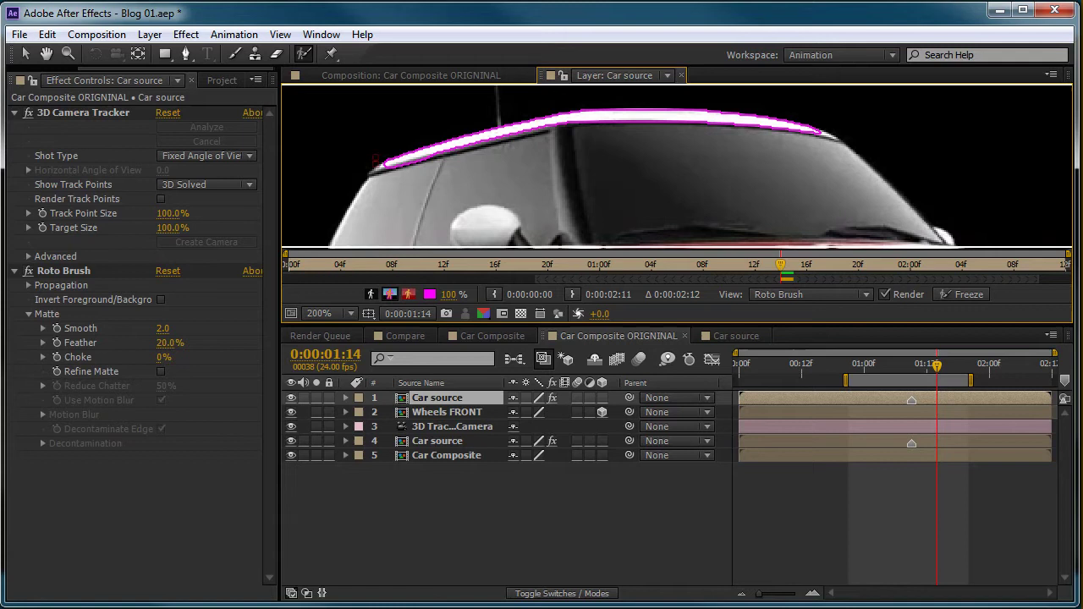
Paint a Roto Brush background stroke above the roof, around its front corner and back across the windshield and side windows.
drag(391, 149, 555, 106)
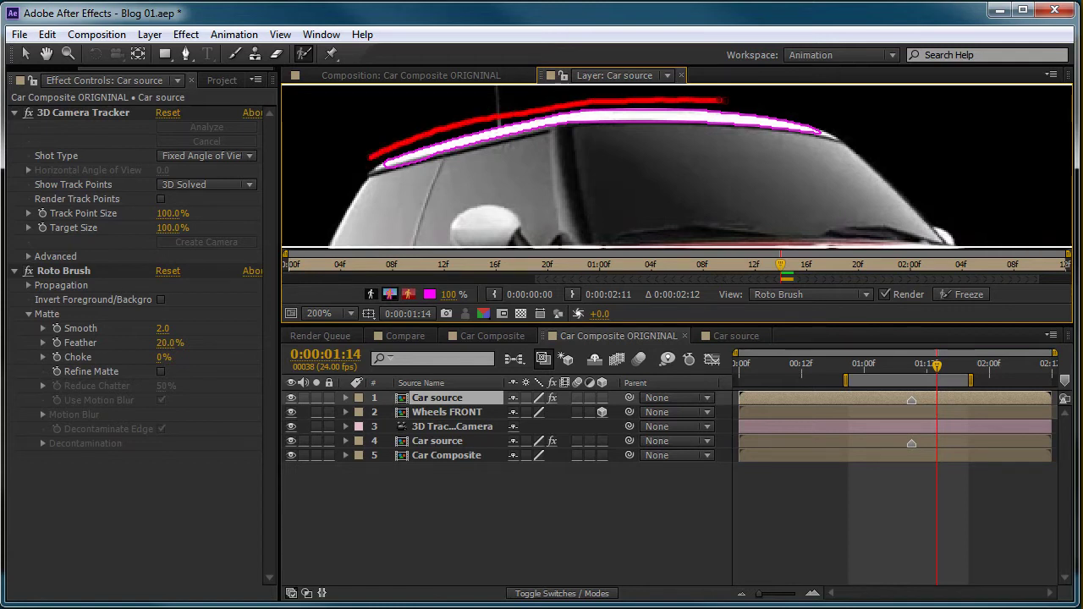
drag(825, 112, 857, 131)
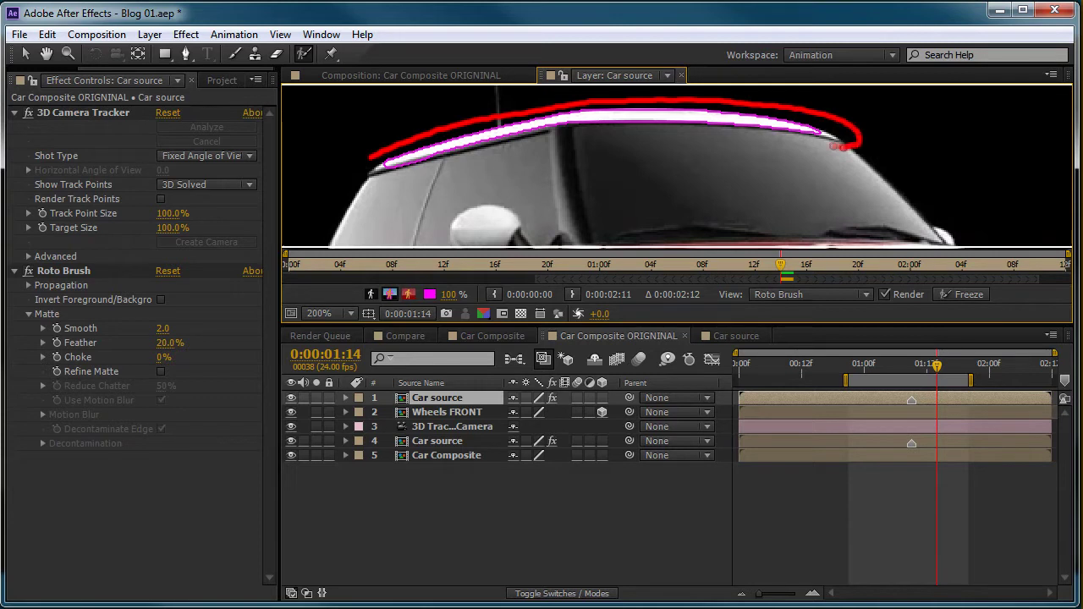
drag(776, 141, 729, 136)
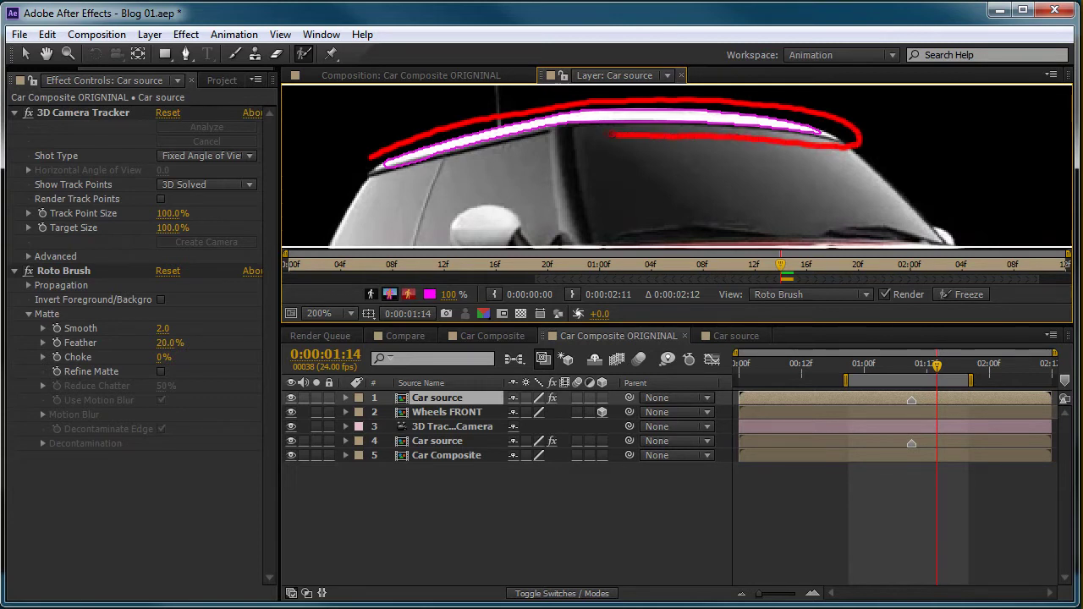
mouse_move(558, 135)
mouse_down()
mouse_move(372, 179)
mouse_move(353, 172)
mouse_move(378, 161)
mouse_up()
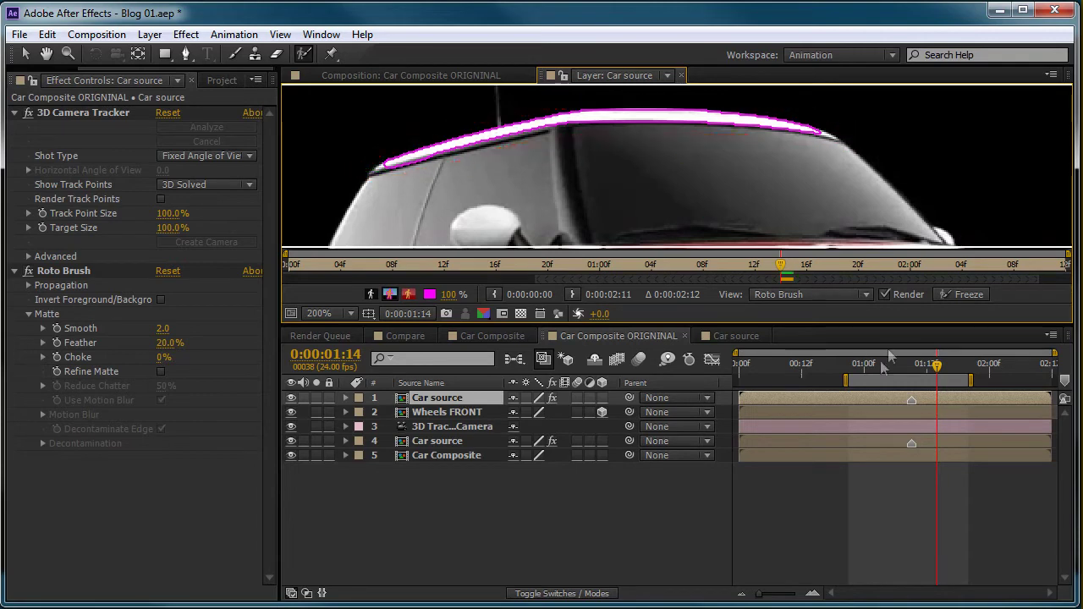
Propagate the roof matte back to 0:00:00:18 and add a foreground stroke extending the selection along the white roof strip.
drag(937, 366, 838, 364)
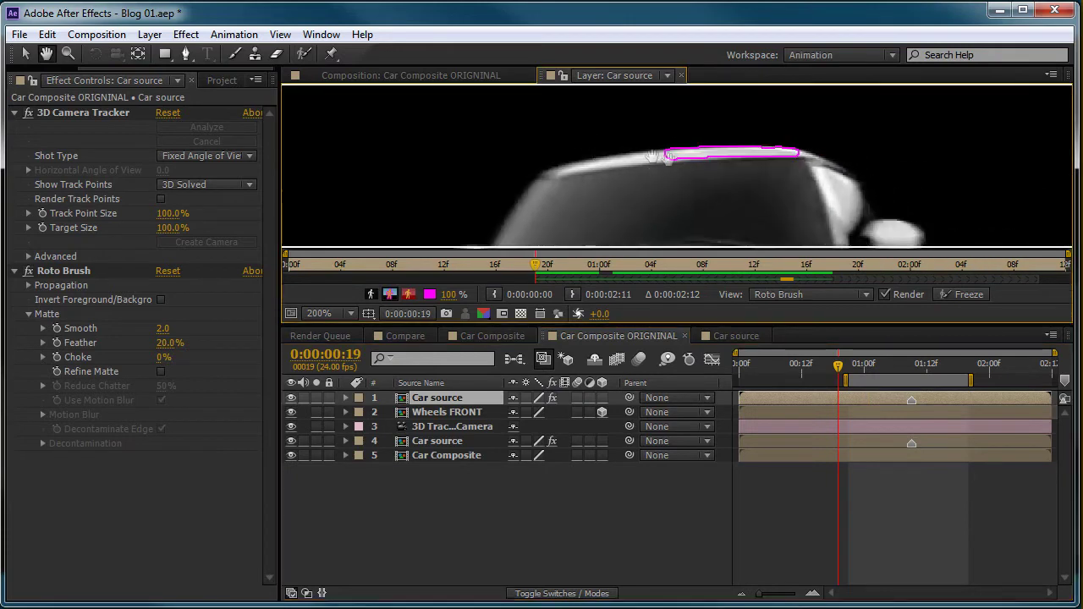
key(alt+w)
mouse_move(836, 362)
mouse_down()
mouse_move(857, 364)
mouse_move(844, 364)
mouse_up()
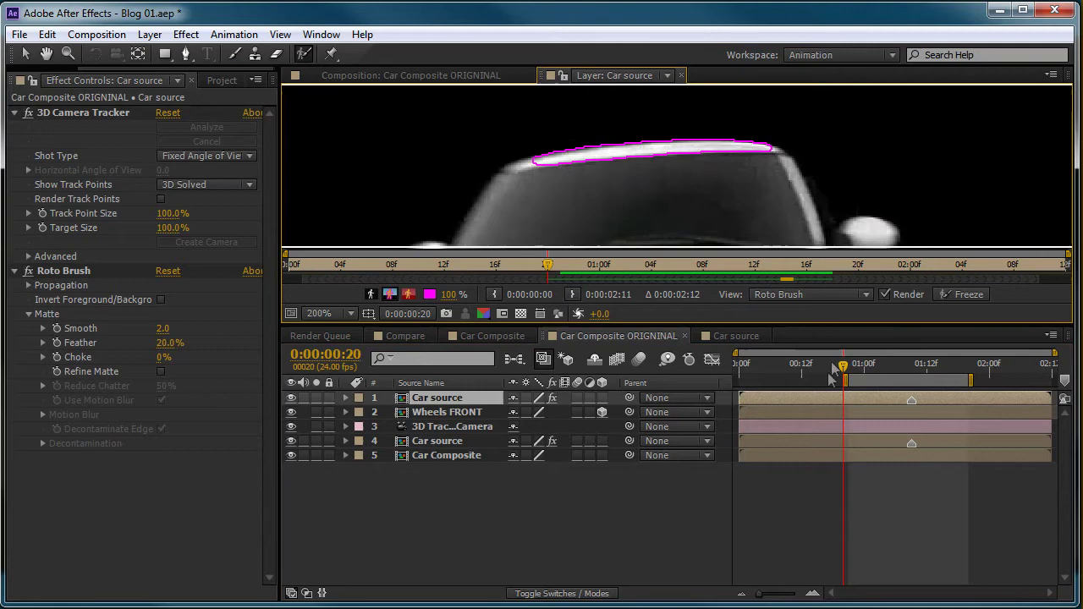
drag(842, 366, 831, 369)
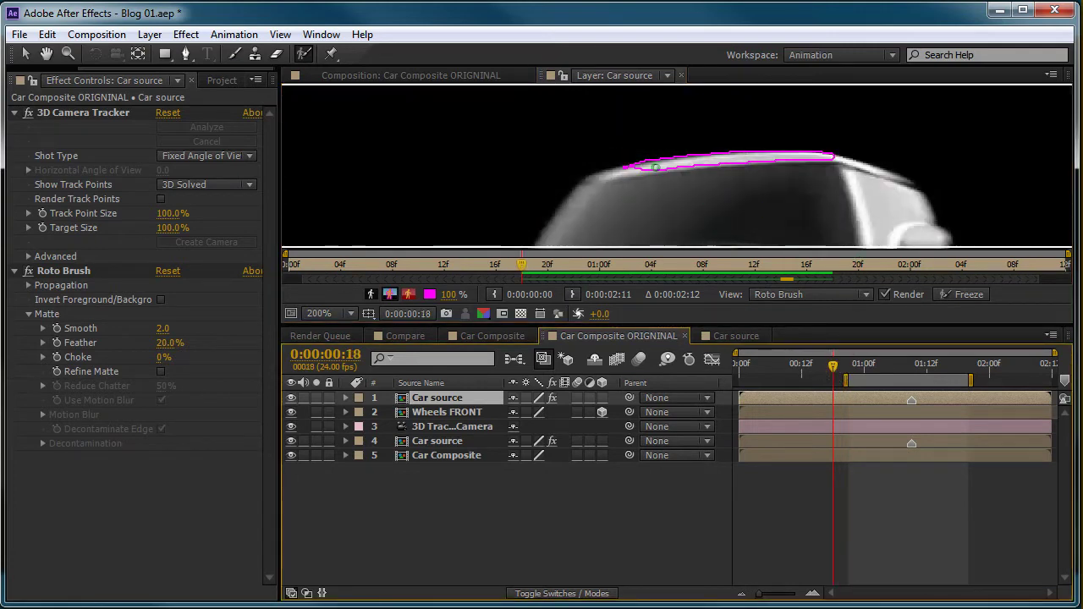
drag(655, 167, 622, 173)
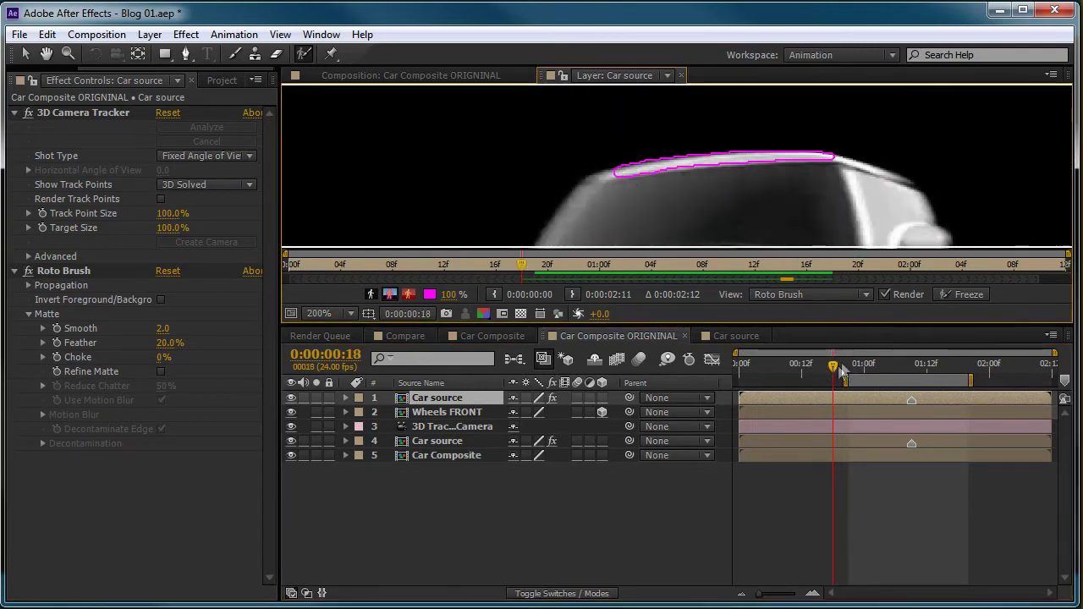
Check the roof matte from 0:00:00:18 to 0:00:01:10 and return to the Car Composite composition.
drag(841, 371, 916, 365)
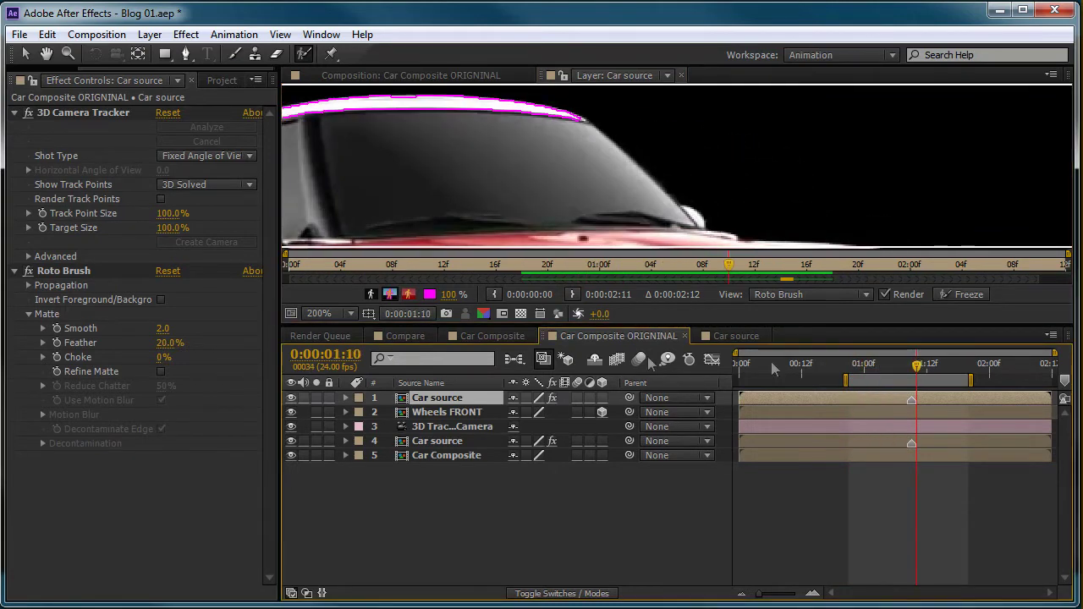
key(space)
drag(600, 188, 728, 198)
drag(626, 209, 725, 195)
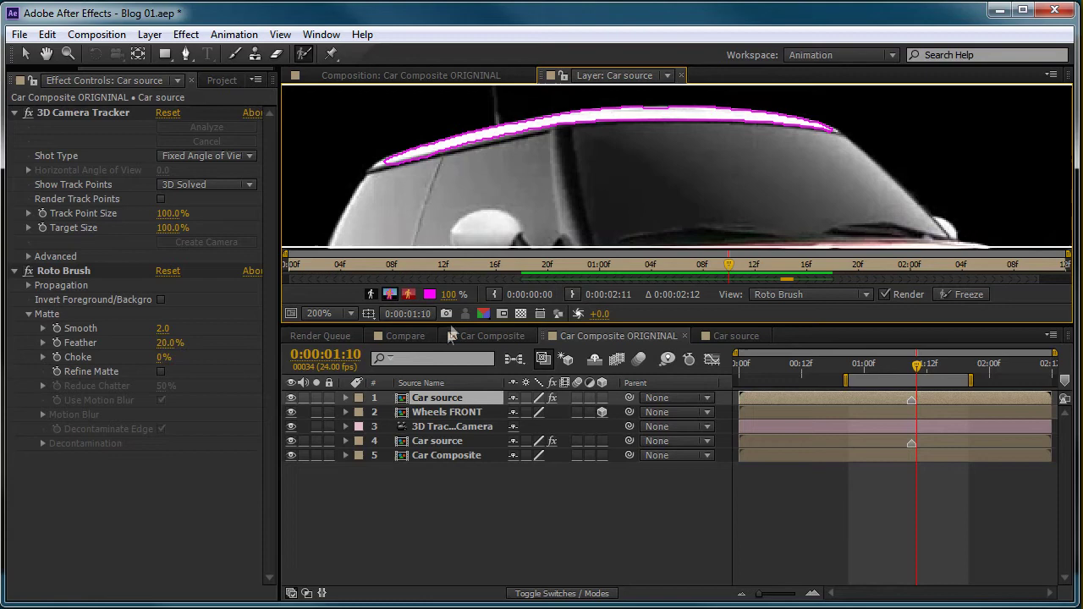
click(477, 336)
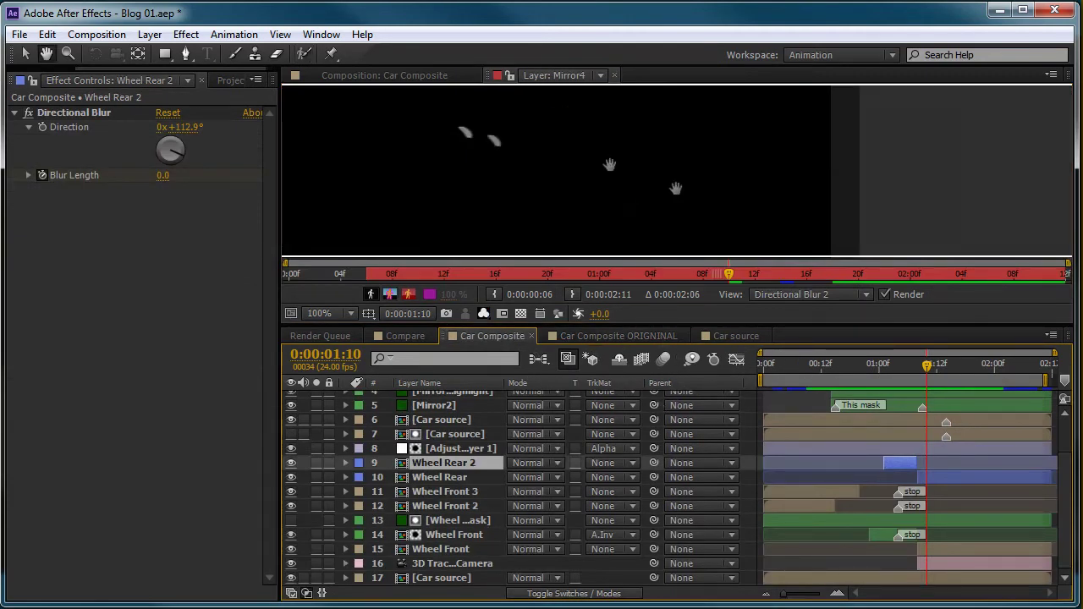
Switch from the Mirror4 layer view back to the Car Composite view and frame the car's roof.
click(791, 196)
click(482, 335)
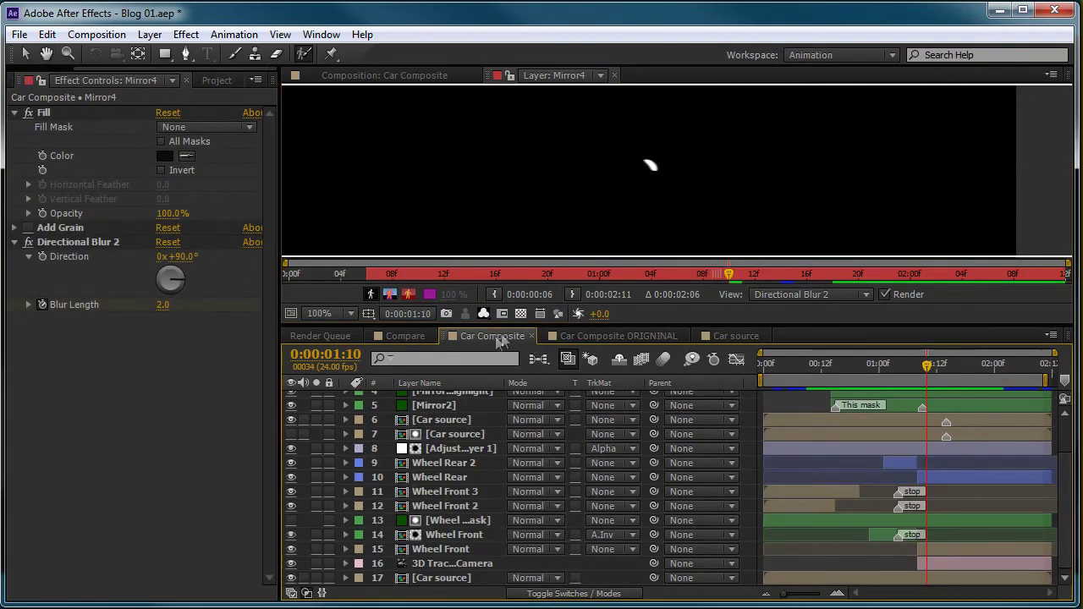
click(616, 75)
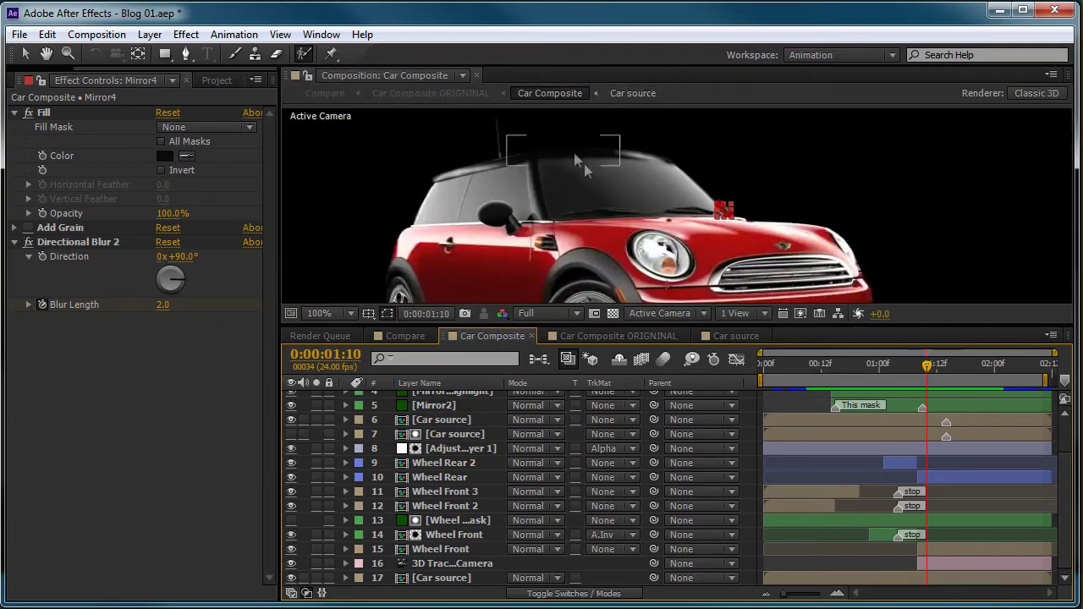
key(space)
drag(582, 144, 614, 166)
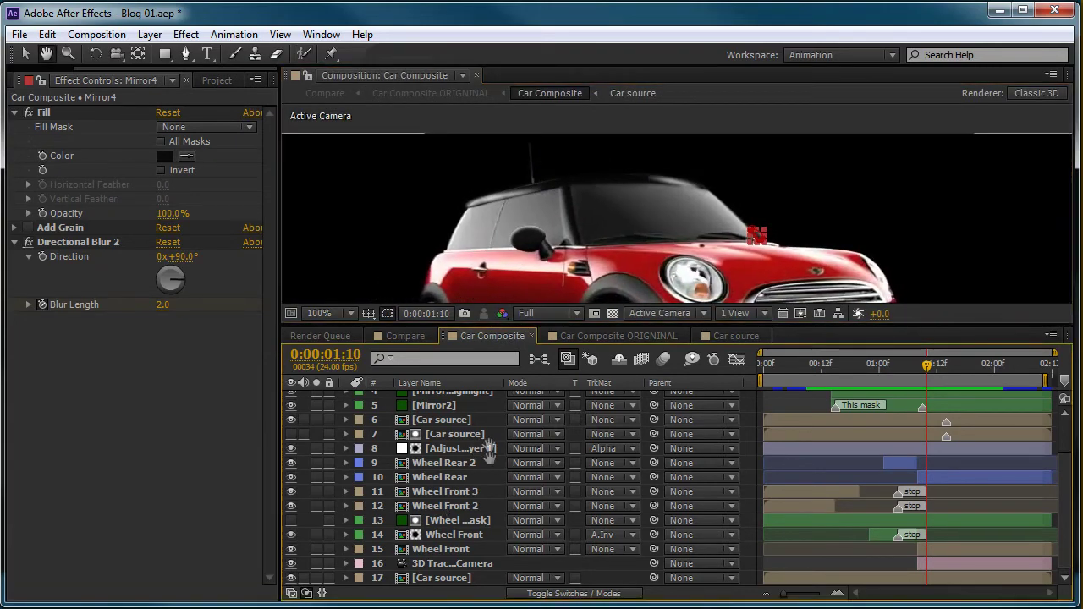
Inspect the effects of Adjustment Layer 1 and the two Car source layers, ending with layer 6 and its masks.
scroll(477, 438, up, 2)
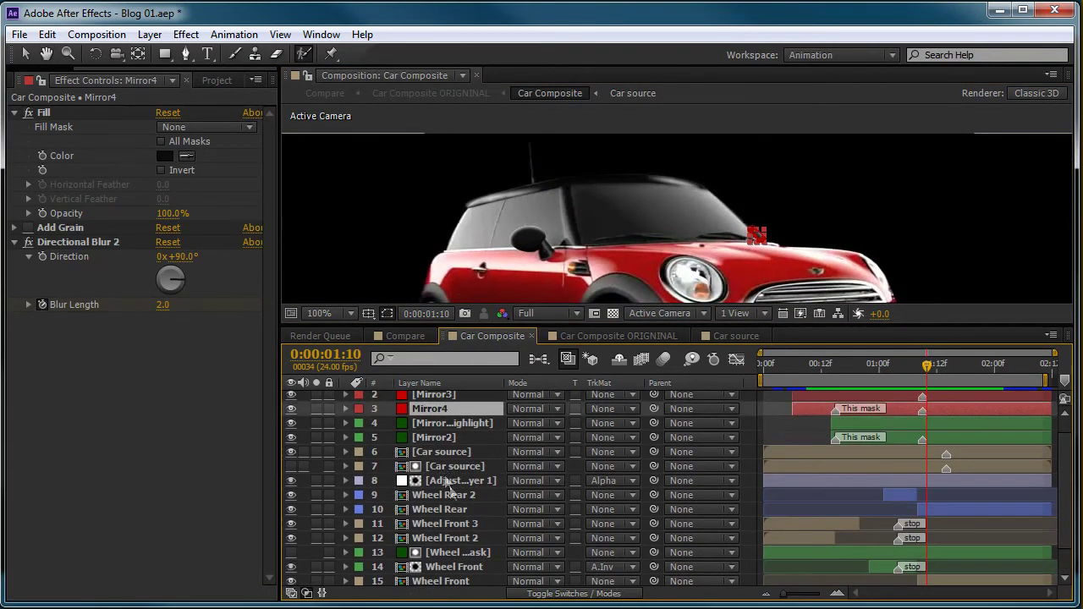
click(452, 479)
click(455, 466)
click(443, 451)
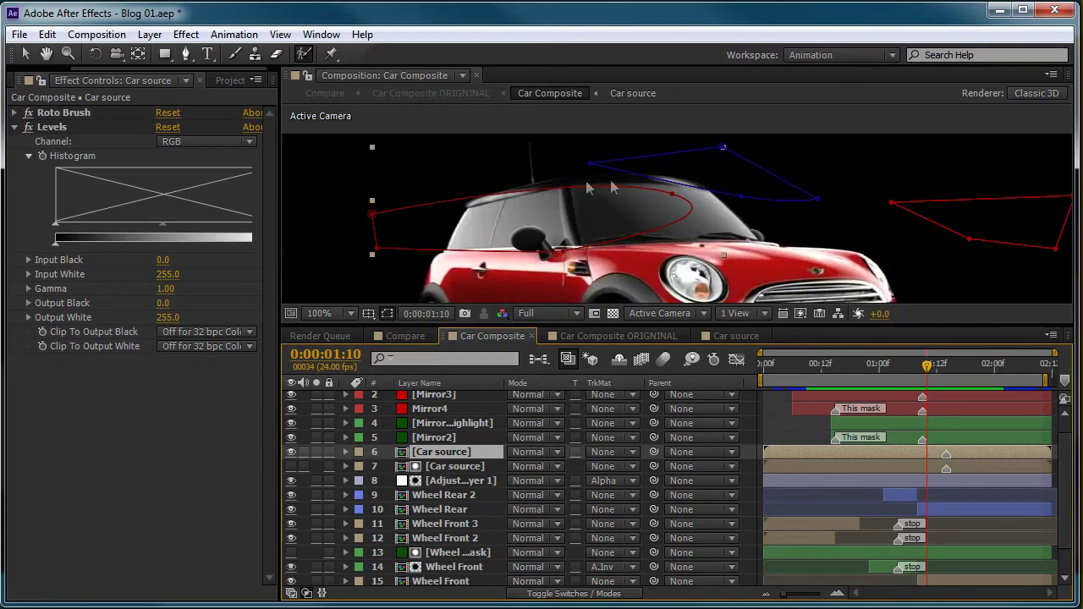
Temporarily show the layer 7 Car source roof matte, check Adjustment Layer 1's effects, and hide the matte again.
click(447, 466)
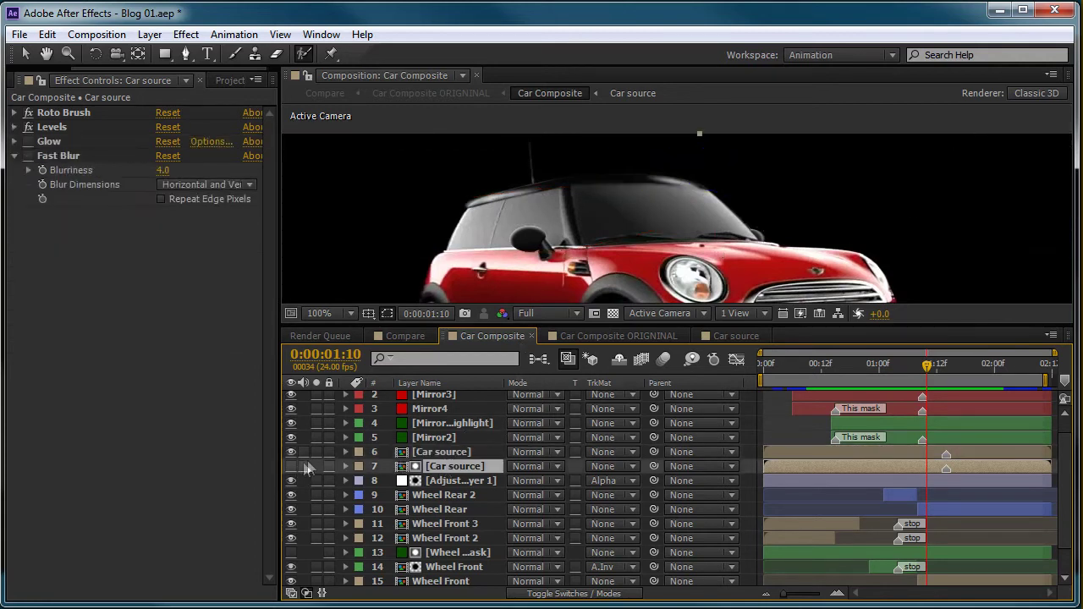
click(291, 467)
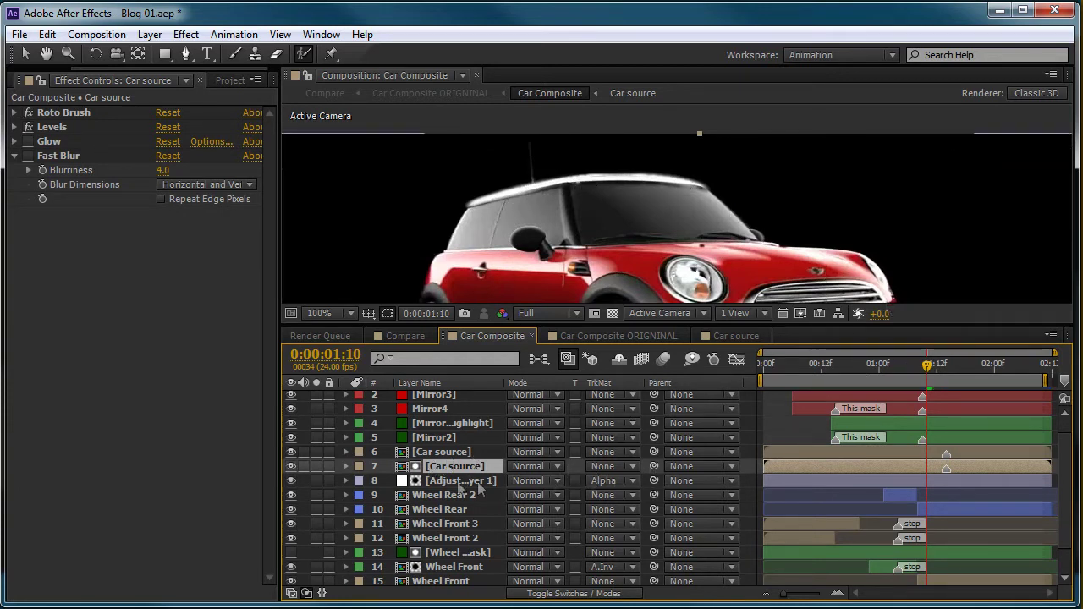
click(461, 481)
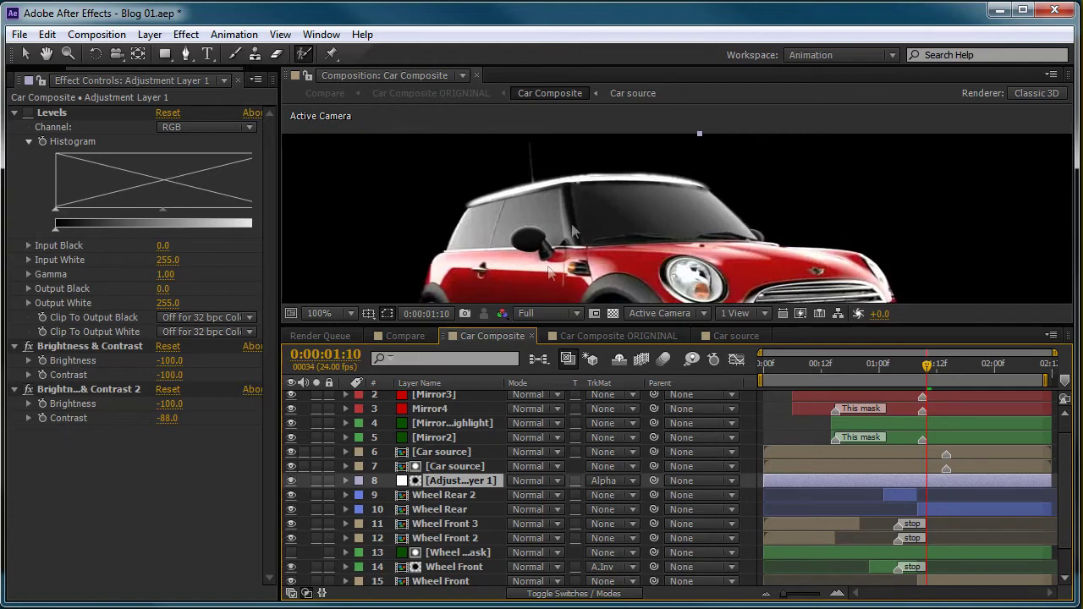
click(444, 470)
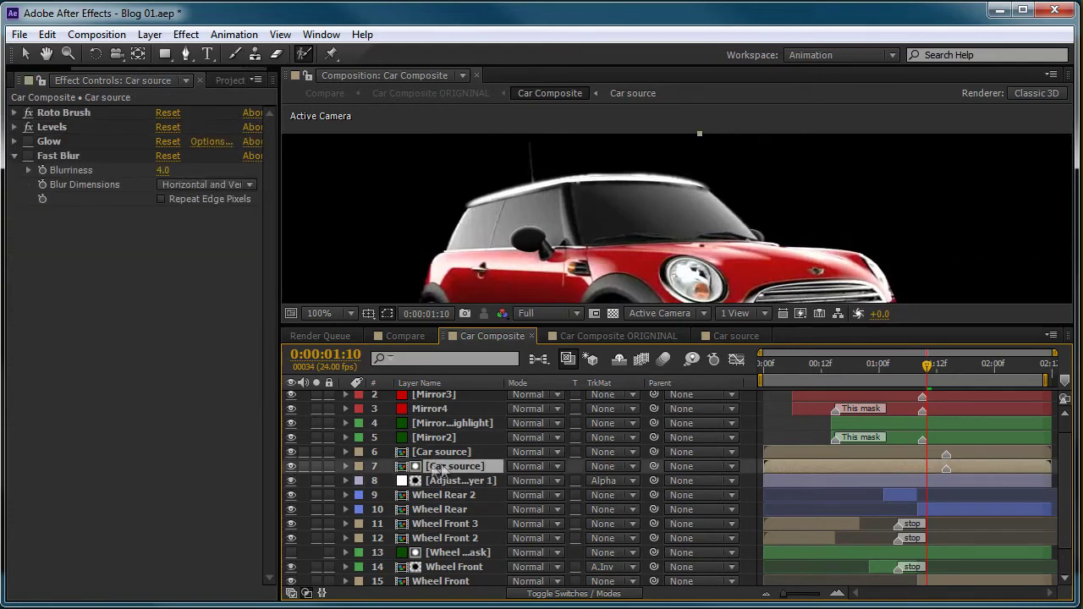
click(291, 466)
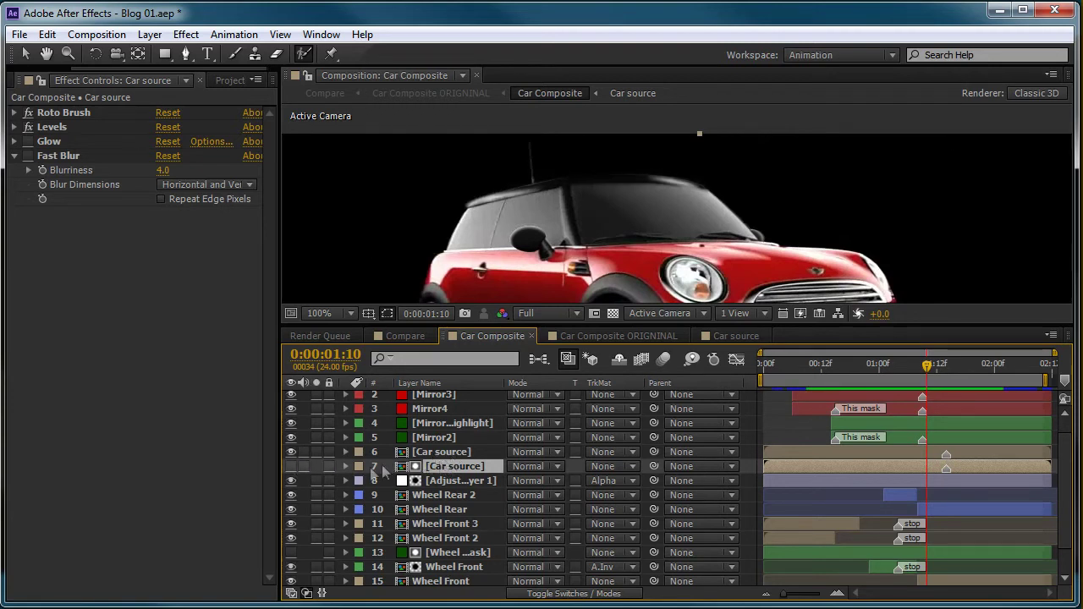
Hide and reshow the layer 6 Car source to compare the roof and windows with and without it.
click(291, 452)
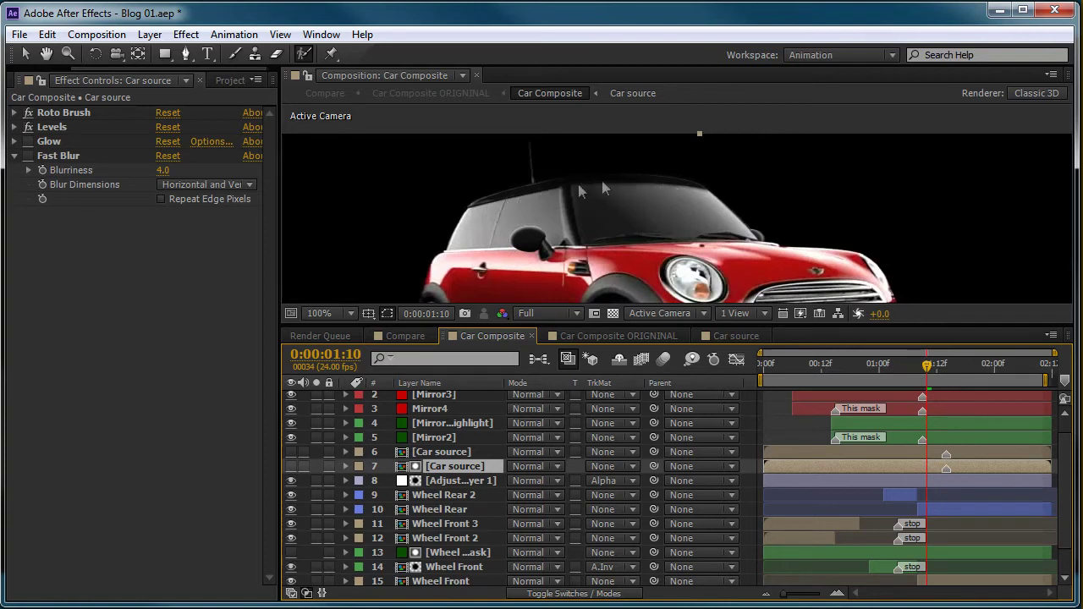
click(426, 454)
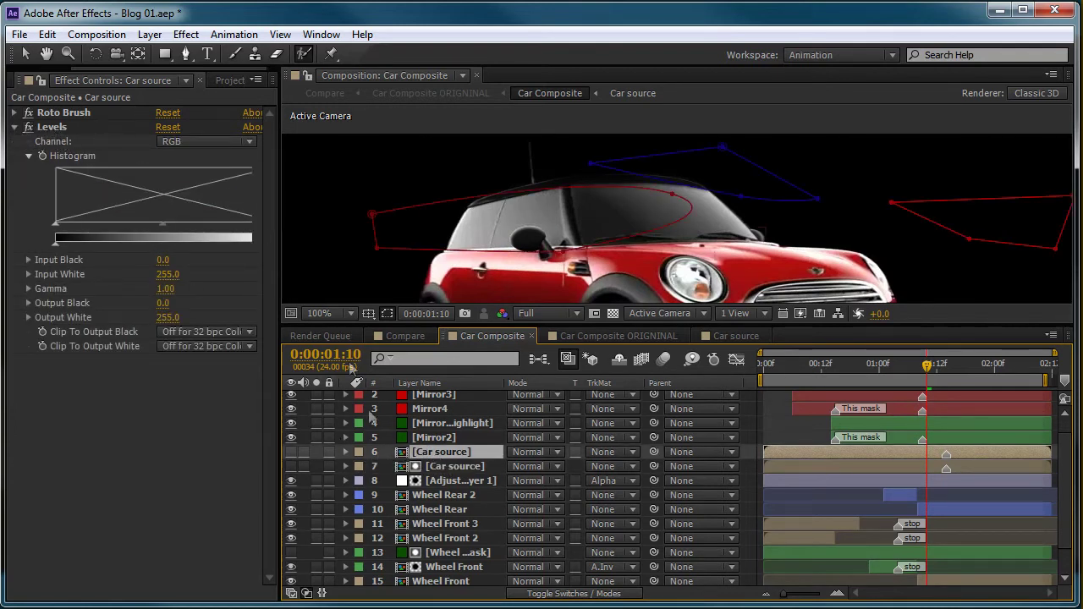
click(292, 451)
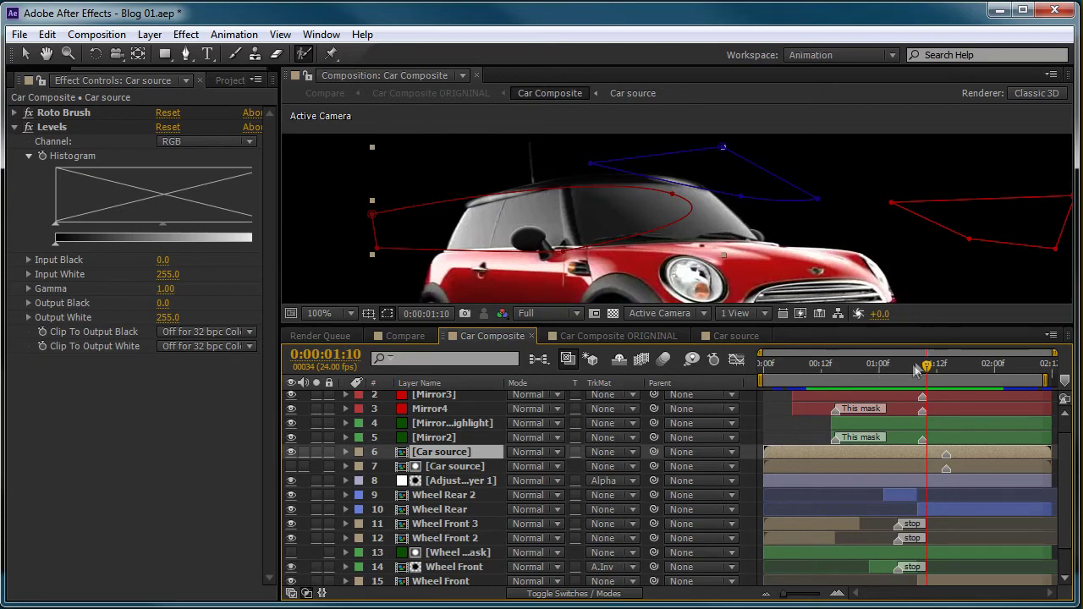
Scrub between 0:00:01:02 and 0:00:01:06 to examine the layer 6 Car source masks, ending at 0:00:01:03.
drag(926, 366, 888, 369)
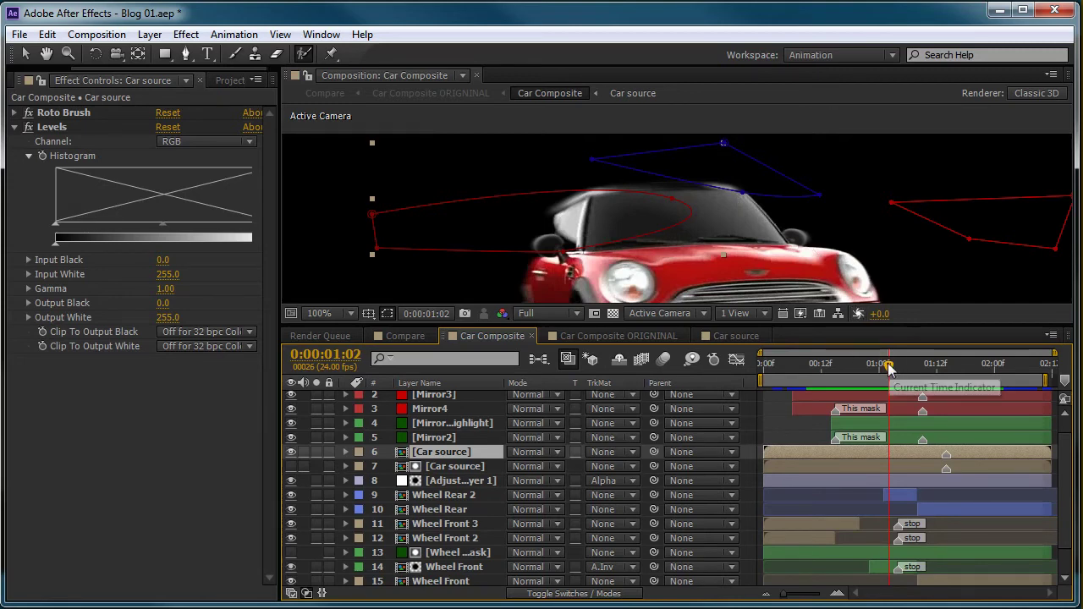
mouse_move(891, 368)
mouse_down()
mouse_move(855, 369)
mouse_move(955, 363)
mouse_move(836, 365)
mouse_move(907, 363)
mouse_up()
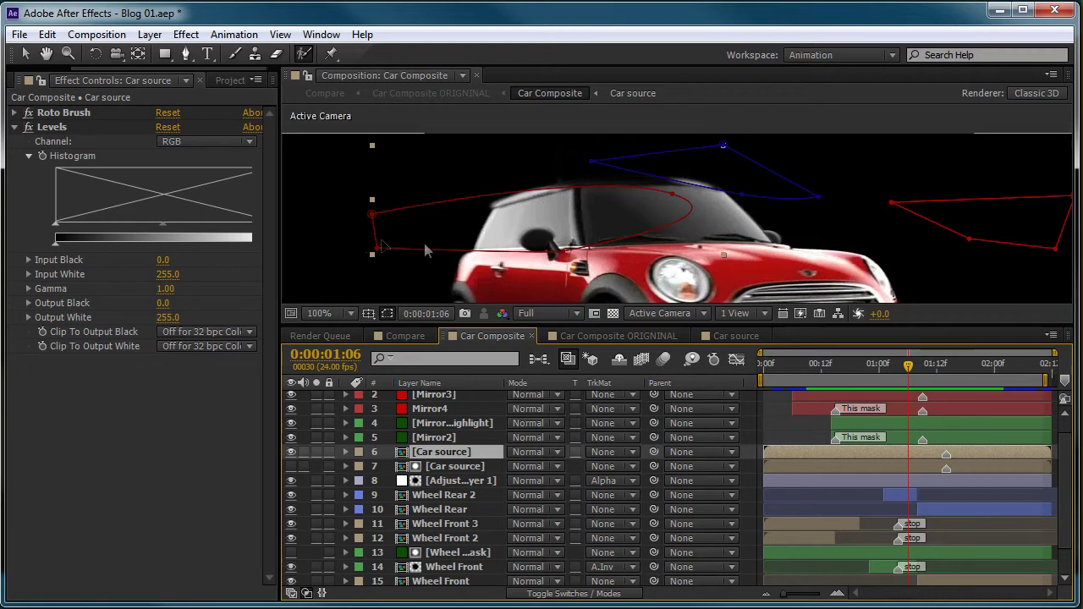
drag(910, 366, 888, 352)
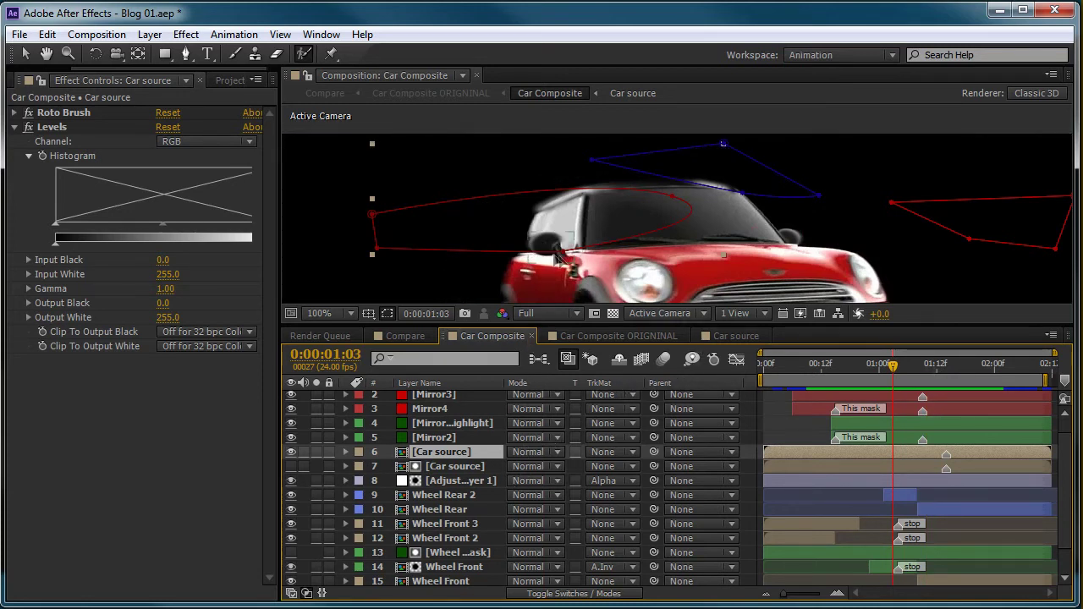
Reveal the keyframed properties of the Mirror2 layer and view the masked side mirror at 400%.
key(h)
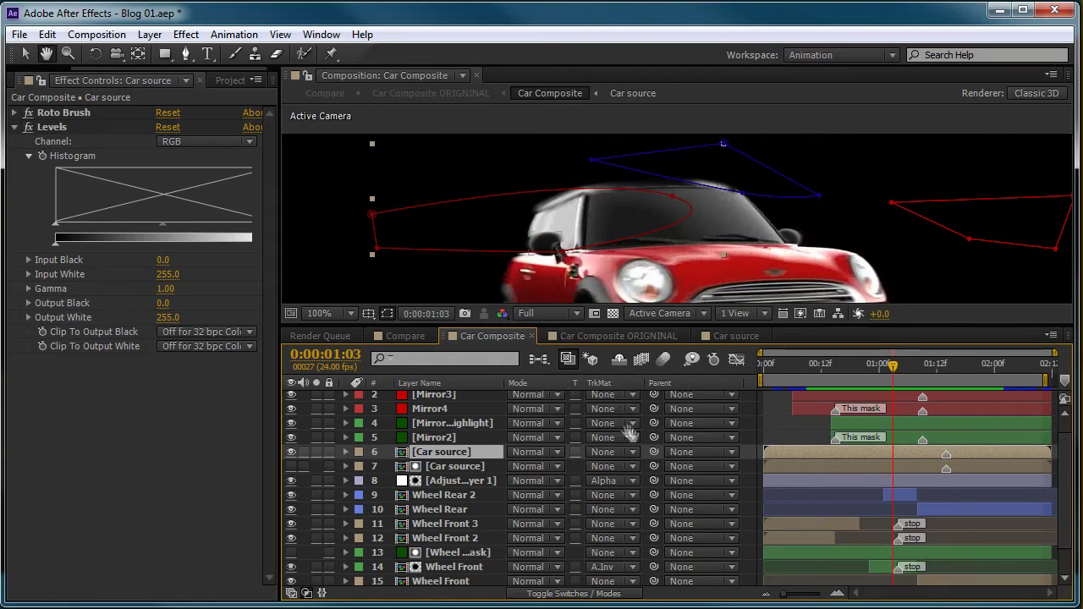
drag(629, 430, 640, 510)
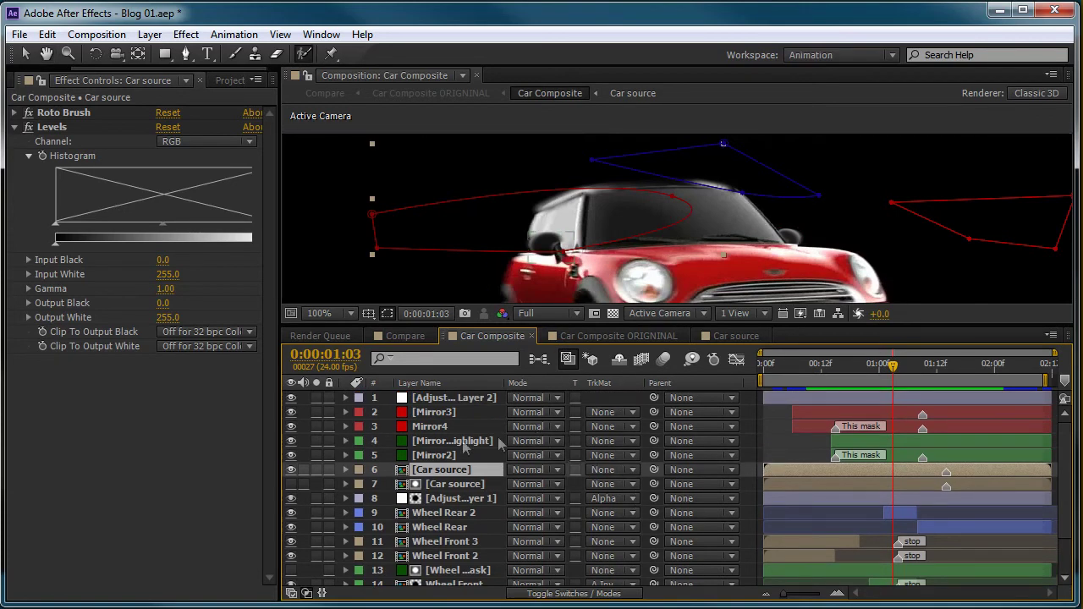
click(468, 452)
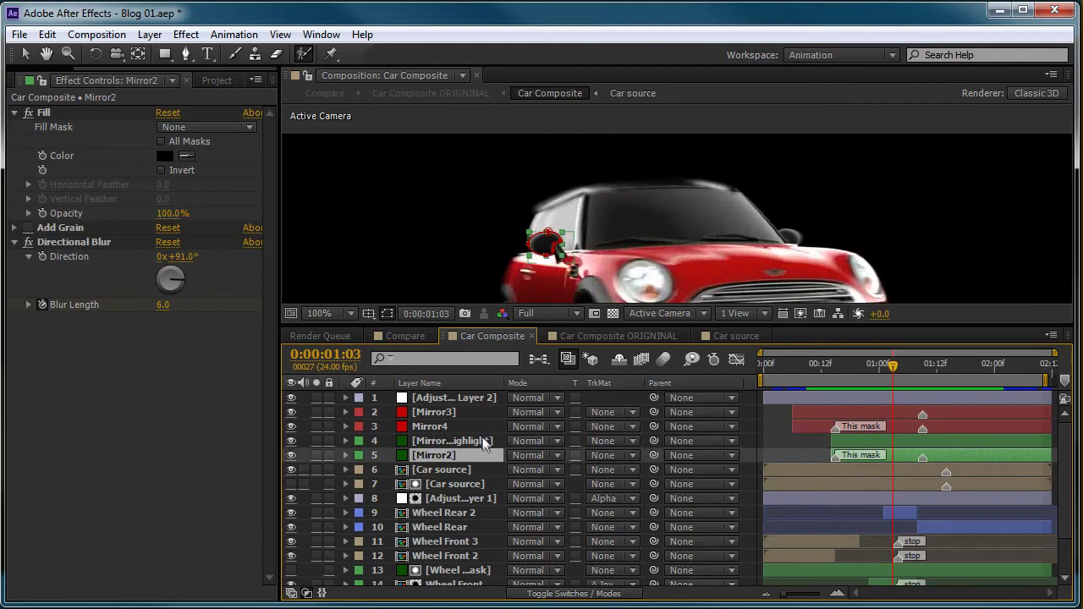
key(u)
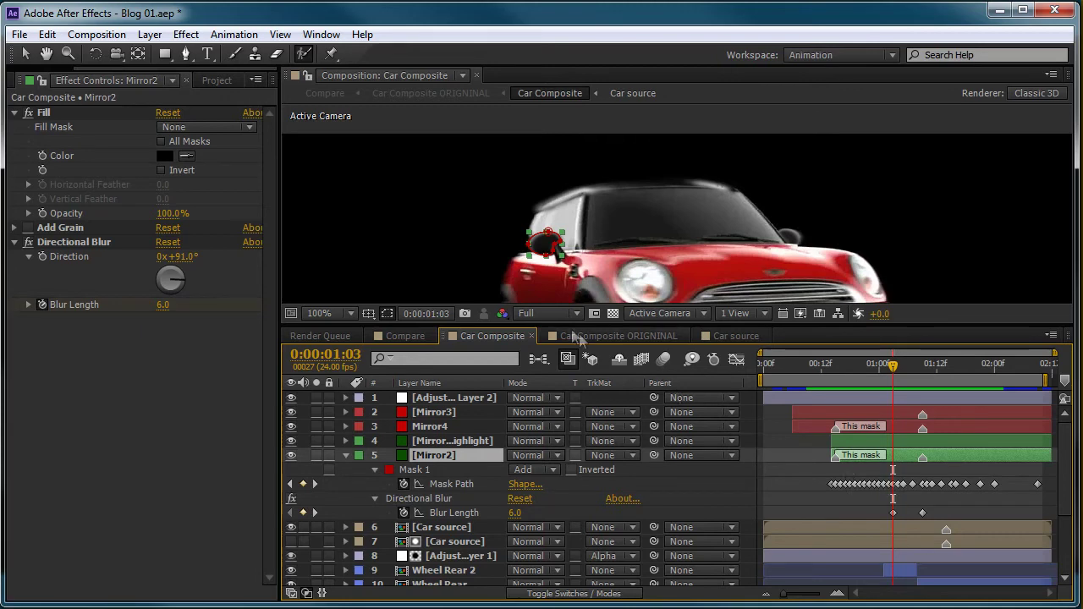
scroll(298, 279, up, 2)
key(space)
drag(508, 254, 808, 144)
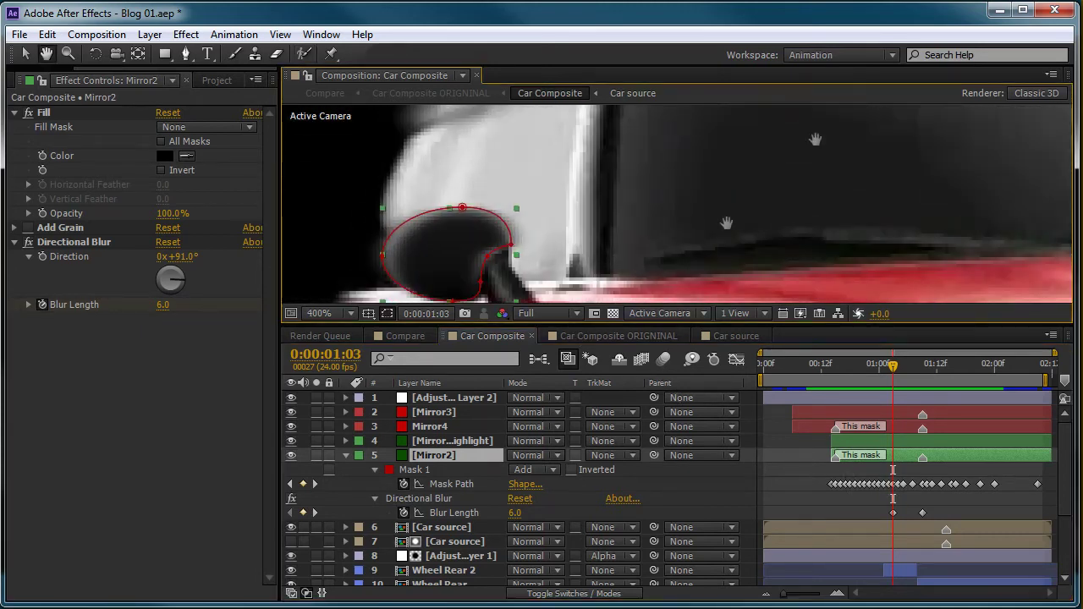
drag(698, 211, 830, 164)
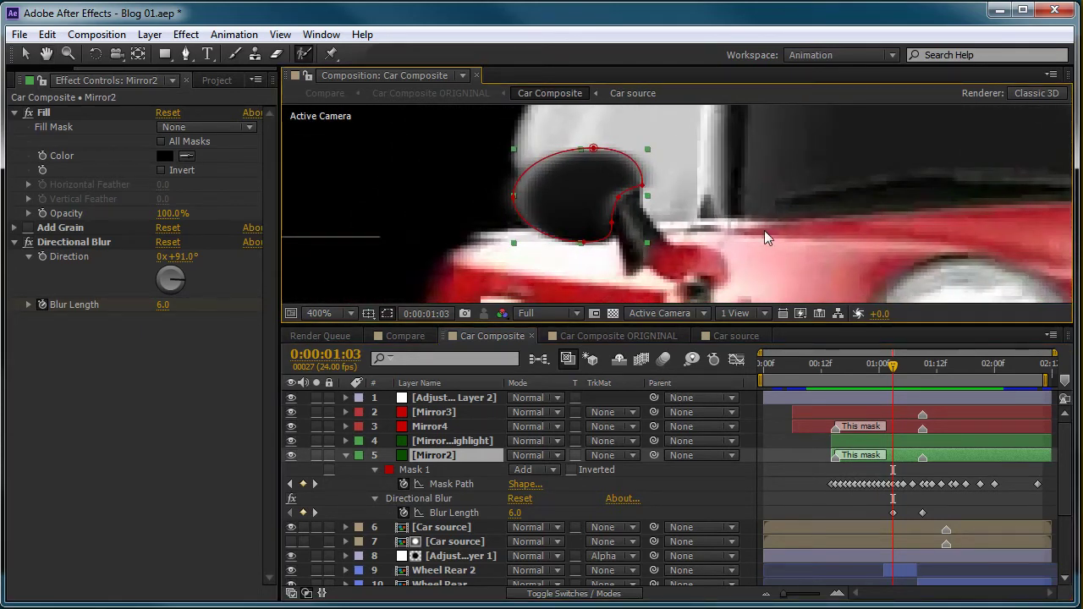
Step through the frames up to 0:00:01:13 and back to 0:00:01:01 to check how the Mirror2 mask follows the mirror.
key(Page_Down)
key(Page_Down)
key(Page_Down)
key(Page_Down)
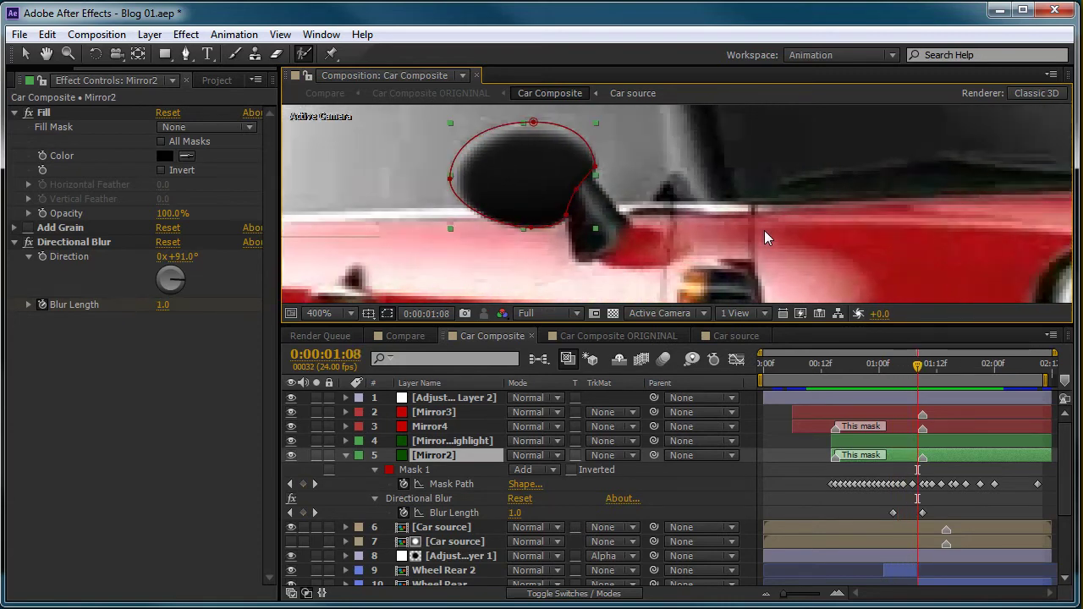
key(Page_Down)
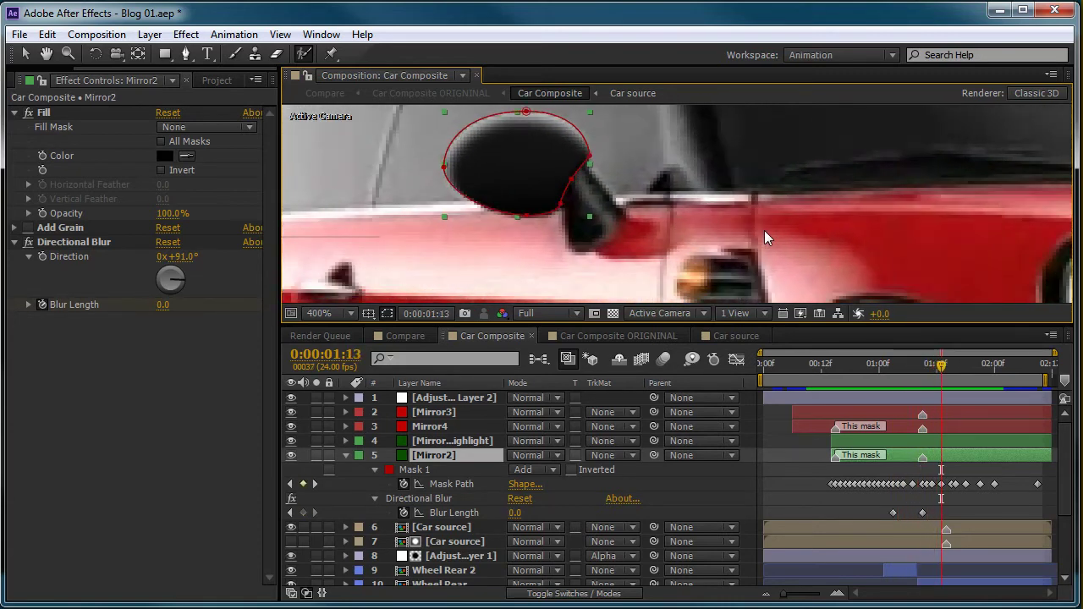
key(Page_Up)
key(Page_Up)
key(Page_Up)
key(Page_Up)
key(Page_Up)
key(Page_Up)
key(Page_Up)
key(Page_Up)
key(Page_Up)
key(Page_Up)
key(Page_Up)
key(Page_Up)
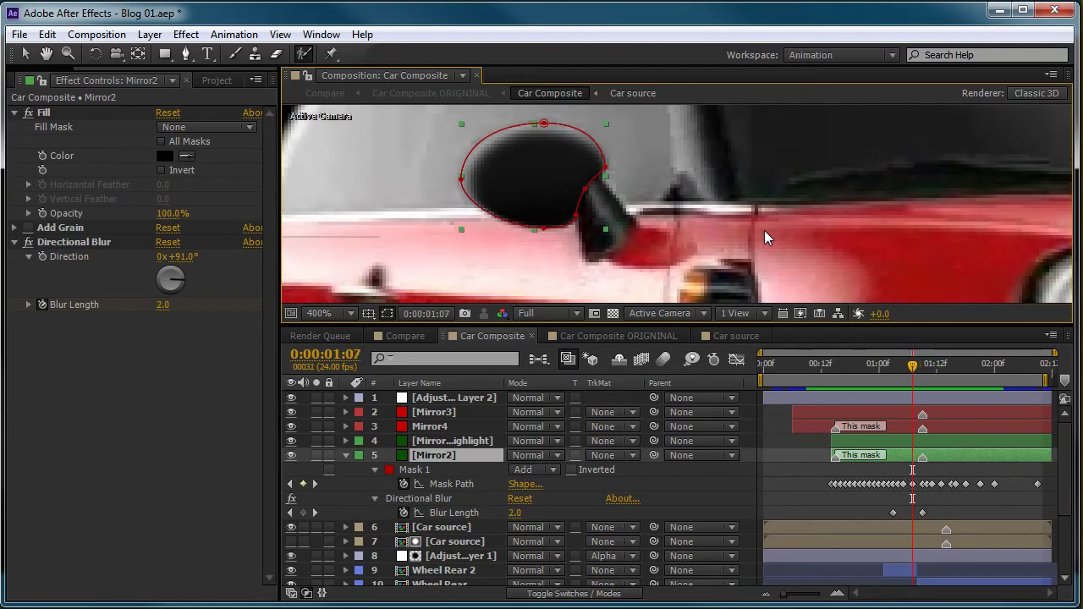
key(Page_Up)
key(Page_Up)
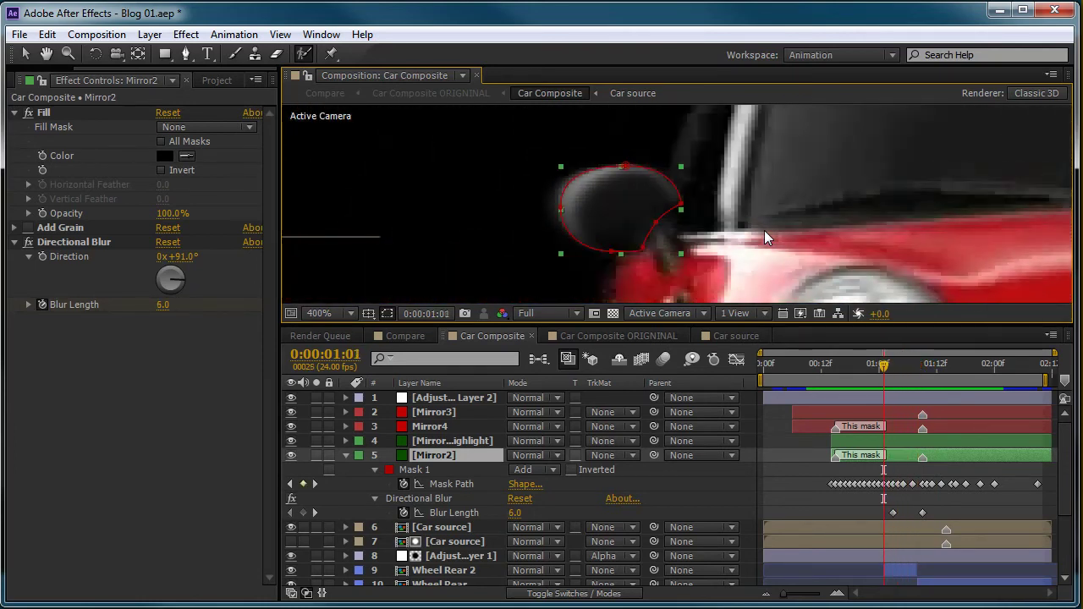
Step forward to 0:00:01:06 and examine the edge of the Mirror2 mask.
key(Page_Down)
key(Page_Down)
key(Page_Down)
key(Page_Down)
key(Page_Down)
key(Page_Down)
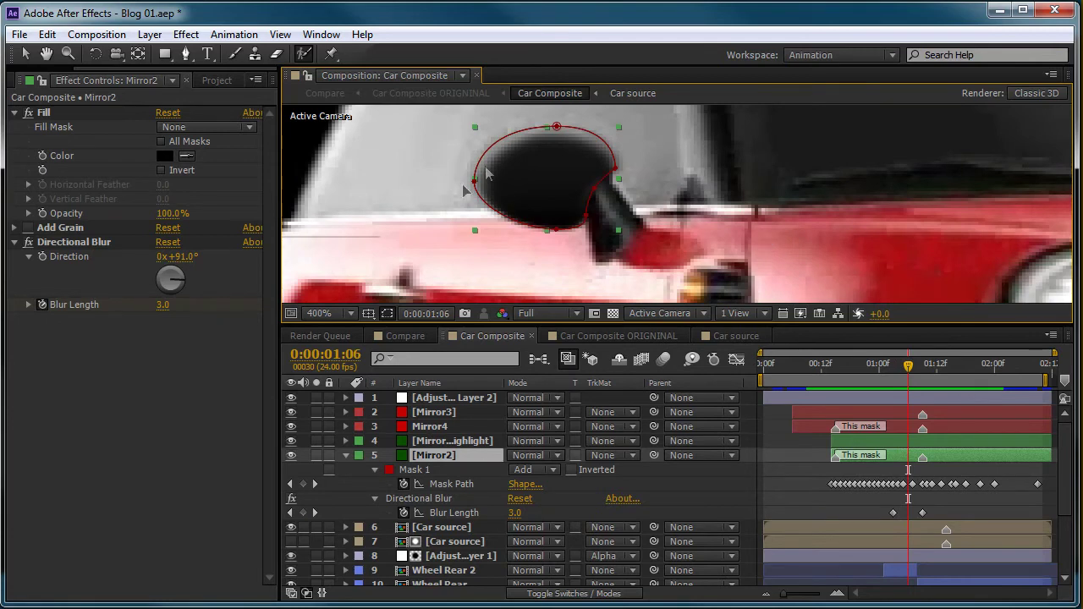
drag(636, 227, 625, 225)
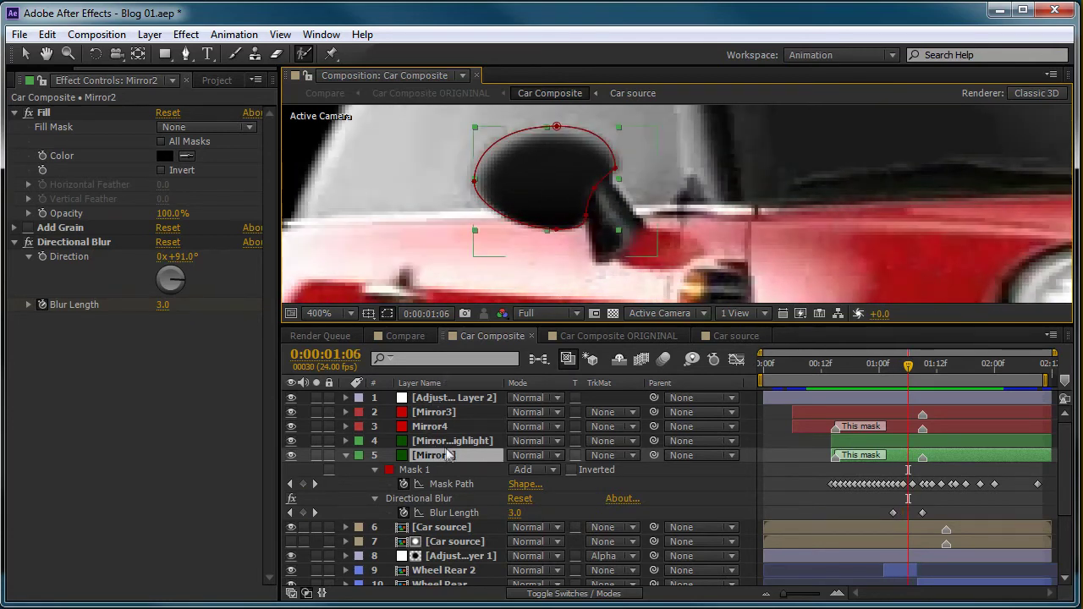
Temporarily hide the Mirror 2 Highlight layer and compare the mirror at 200% with the mask outlines hidden.
click(291, 441)
key(comma)
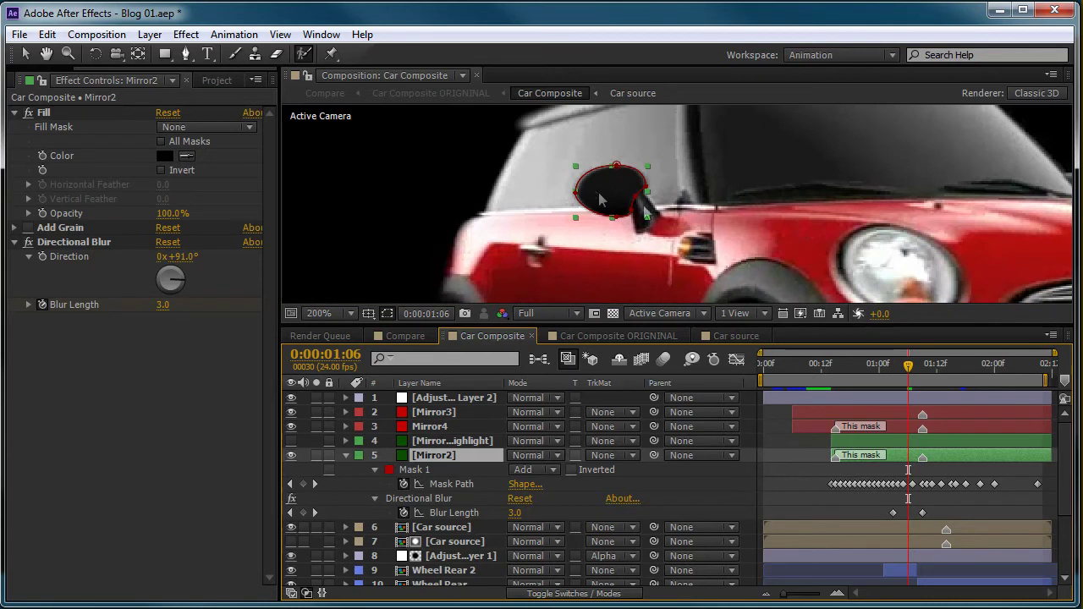
key(ctrl+shift+h)
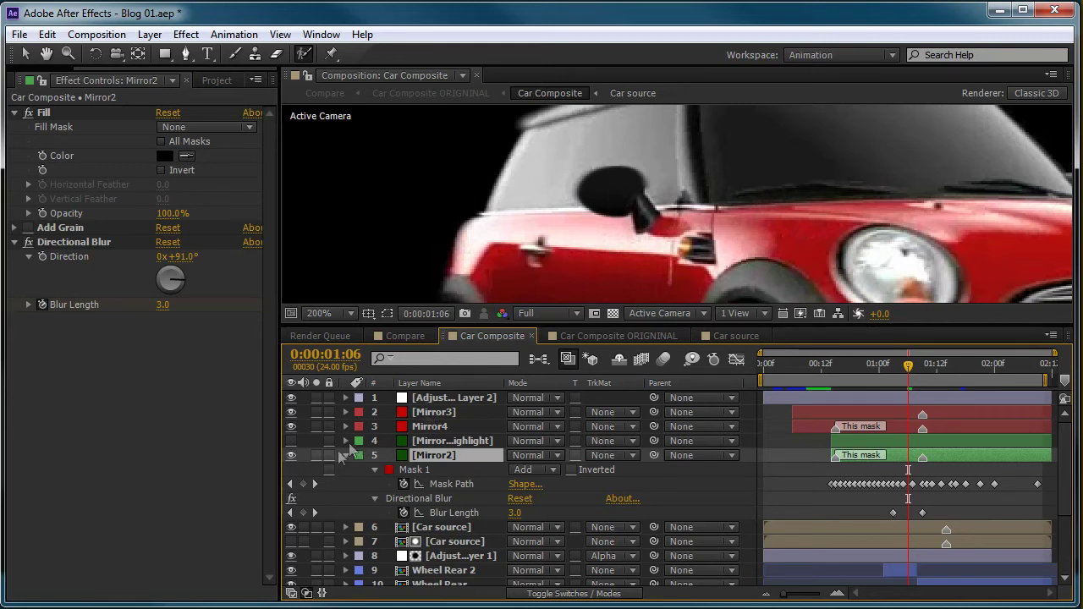
click(291, 441)
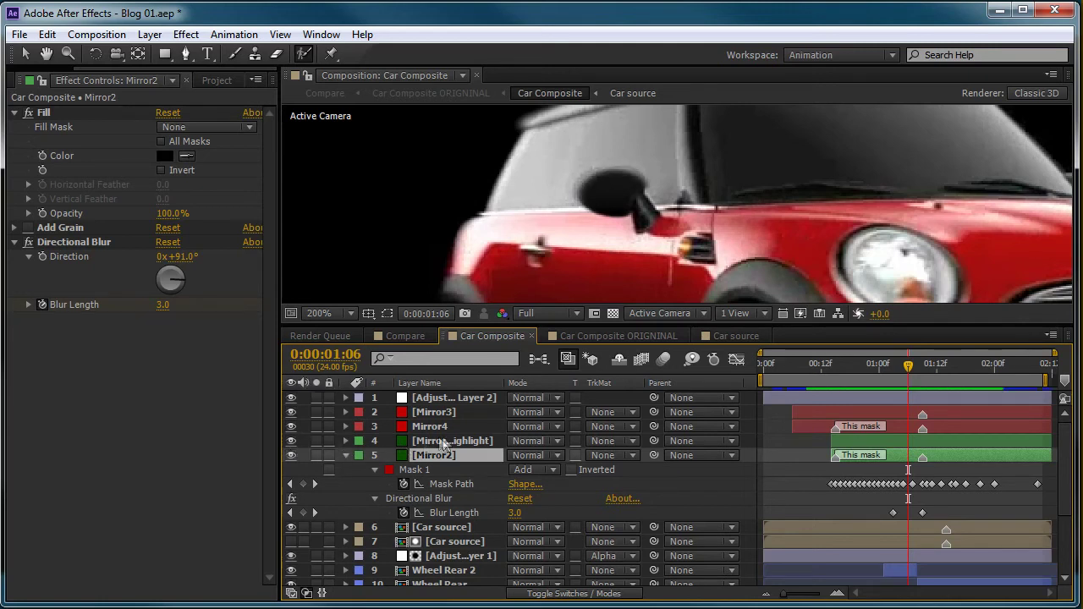
Solo the Mirror 2 Highlight layer and examine the highlight with its mask outlines hidden and shown.
click(452, 440)
key(ctrl+shift+h)
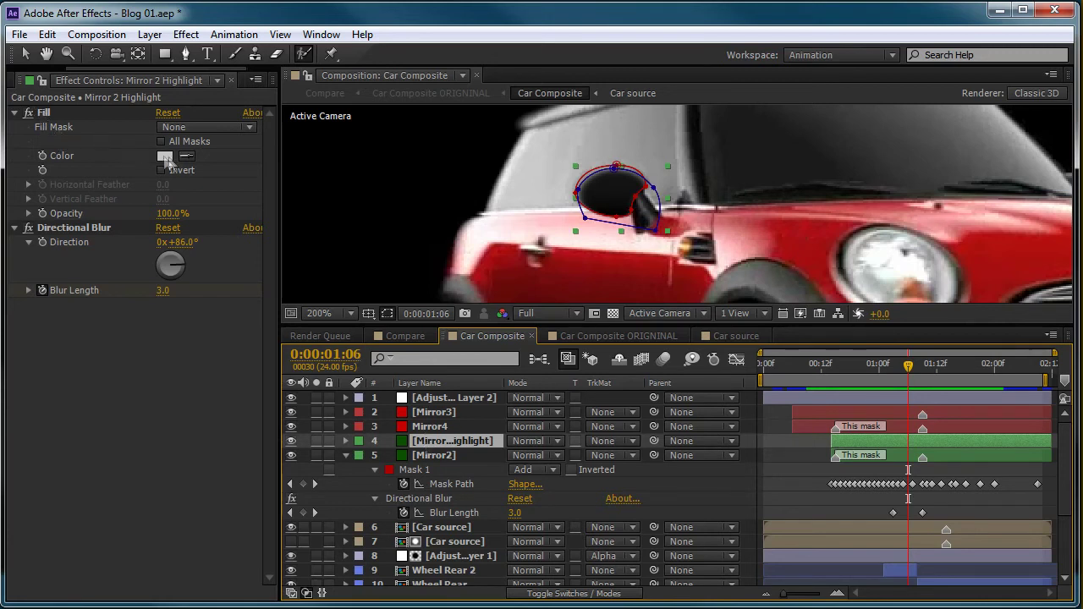
click(317, 441)
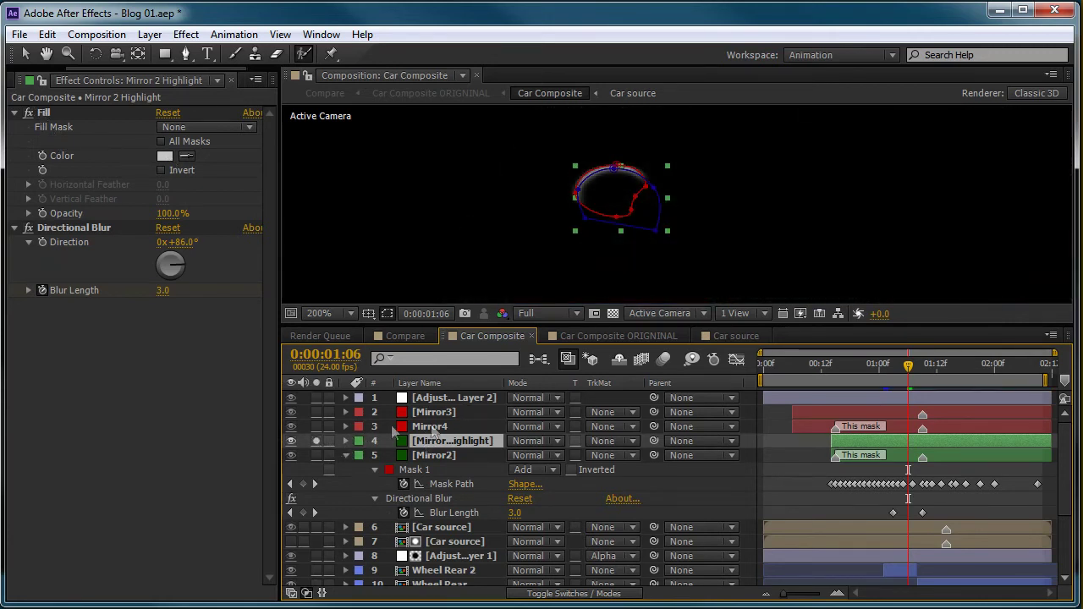
key(ctrl+shift+h)
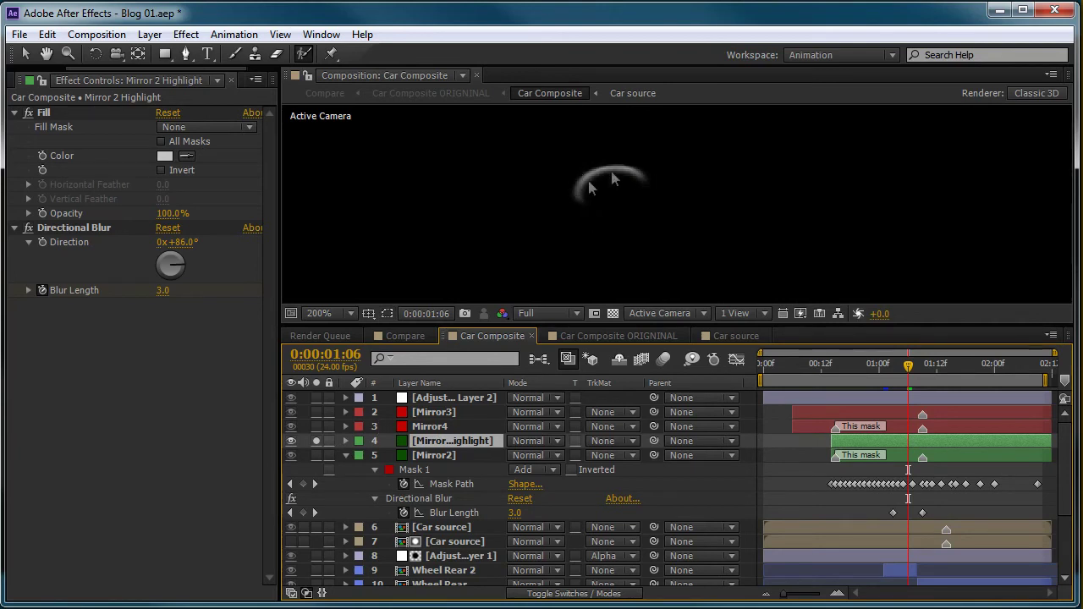
key(ctrl+shift+h)
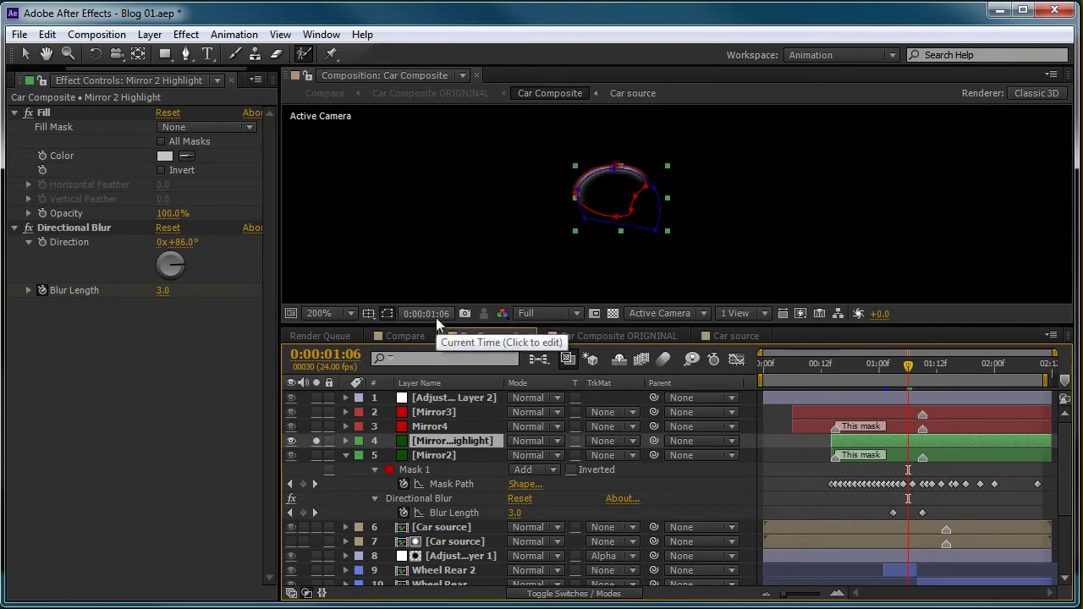
Reveal the animated properties of the Mirror 2 Highlight layer and step forward to about 0:00:01:15 to examine its masks and blur.
key(u)
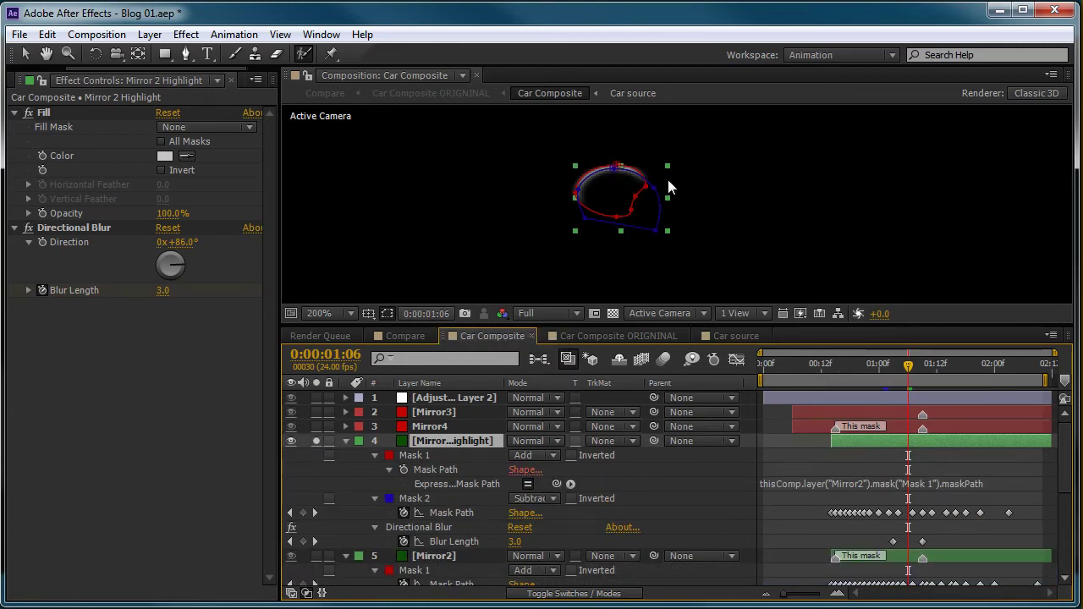
key(Page_Down)
key(Page_Down)
key(Page_Down)
key(Page_Down)
key(Page_Down)
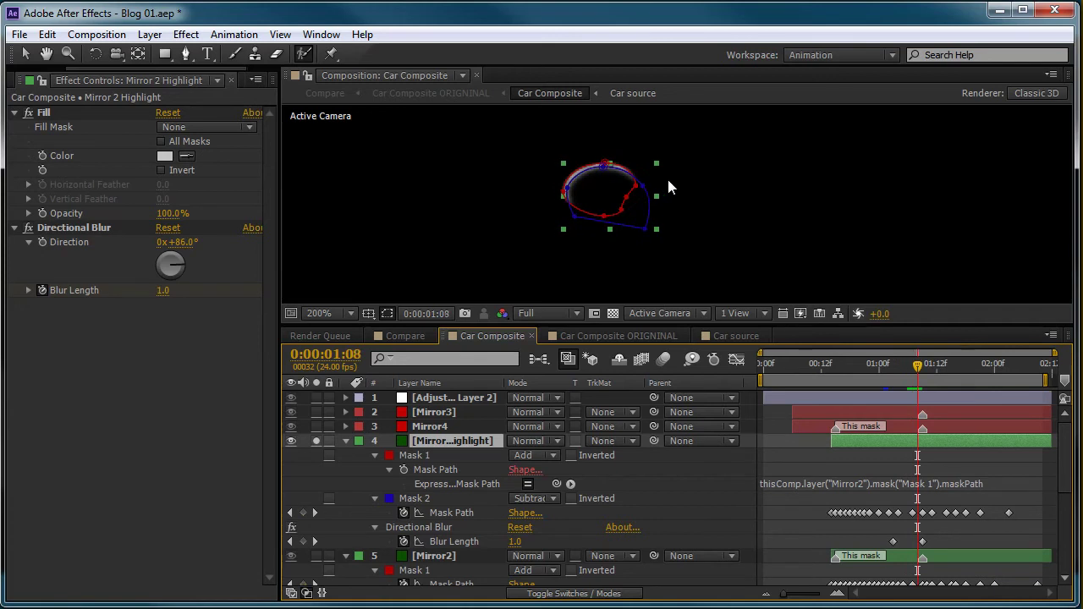
key(Page_Down)
key(Page_Down)
key(Page_Down)
key(Page_Down)
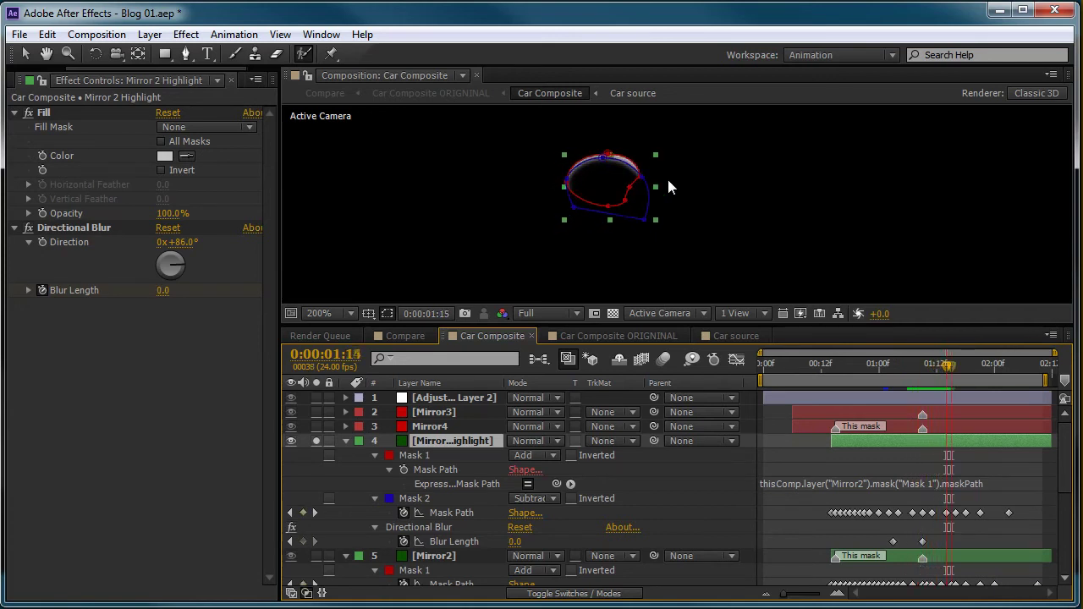
Step back to 0:00:01:03 to examine how the isolated Mirror 2 Highlight masks and blur change over time.
key(Page_Up)
key(Page_Up)
key(Page_Up)
key(Page_Up)
key(Page_Up)
key(Page_Up)
key(Page_Up)
key(Page_Up)
key(Page_Up)
key(Page_Up)
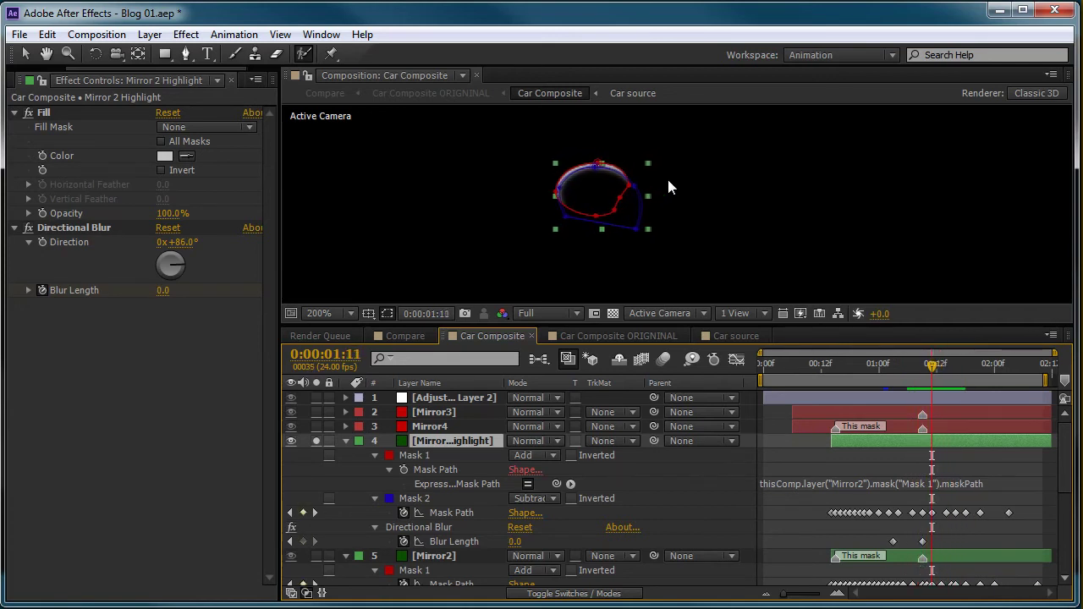
key(Page_Up)
key(Page_Up)
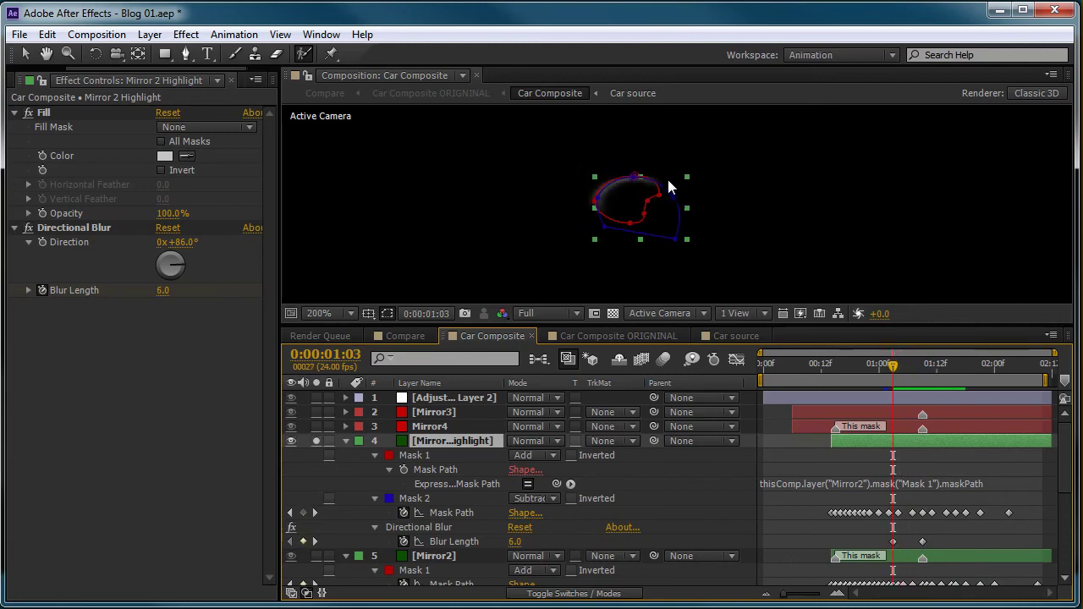
Unsolo the Mirror 2 Highlight layer and step between 0:00:01:00 and 0:00:01:03 to check the highlight against the full car.
click(316, 441)
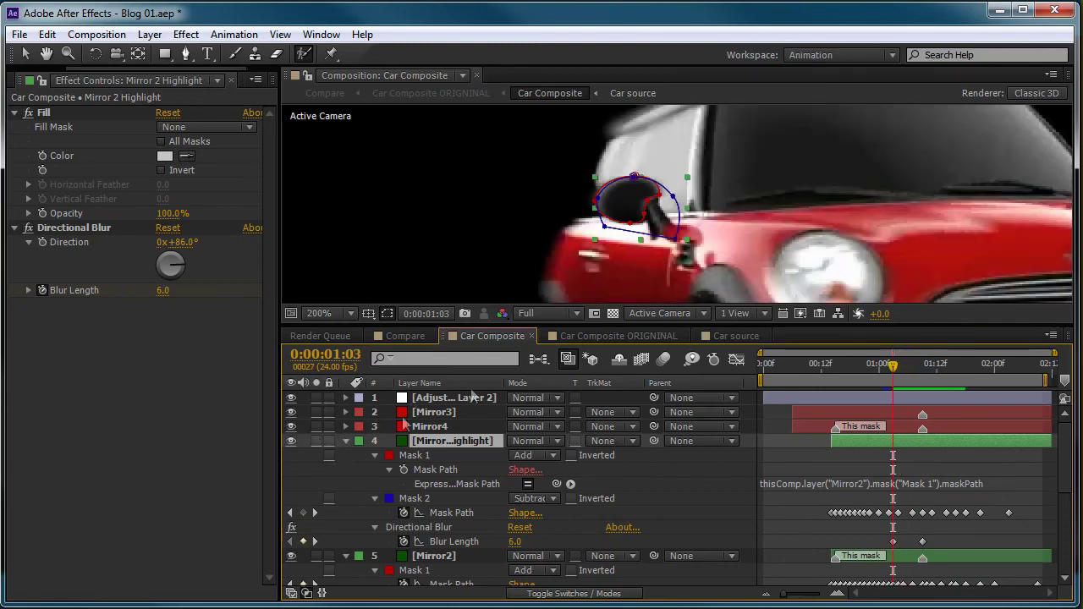
key(Page_Up)
key(Page_Up)
key(Page_Up)
key(Page_Down)
key(Page_Down)
key(Page_Down)
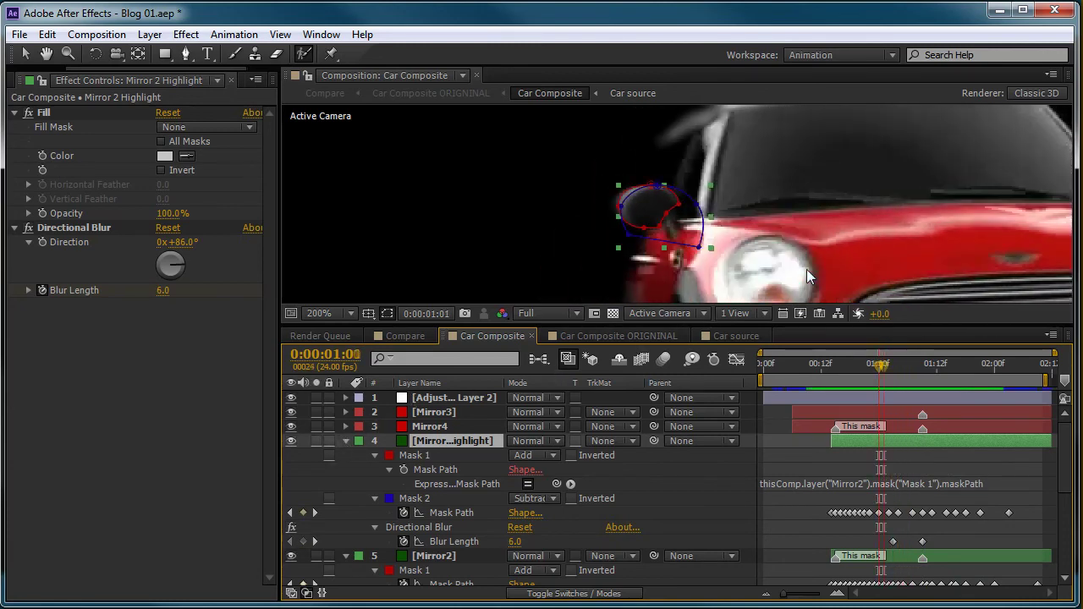
Hide the mask outlines and review the black mirror forward to about 0:00:01:12 and back to 0:00:01:03.
key(ctrl+shift+h)
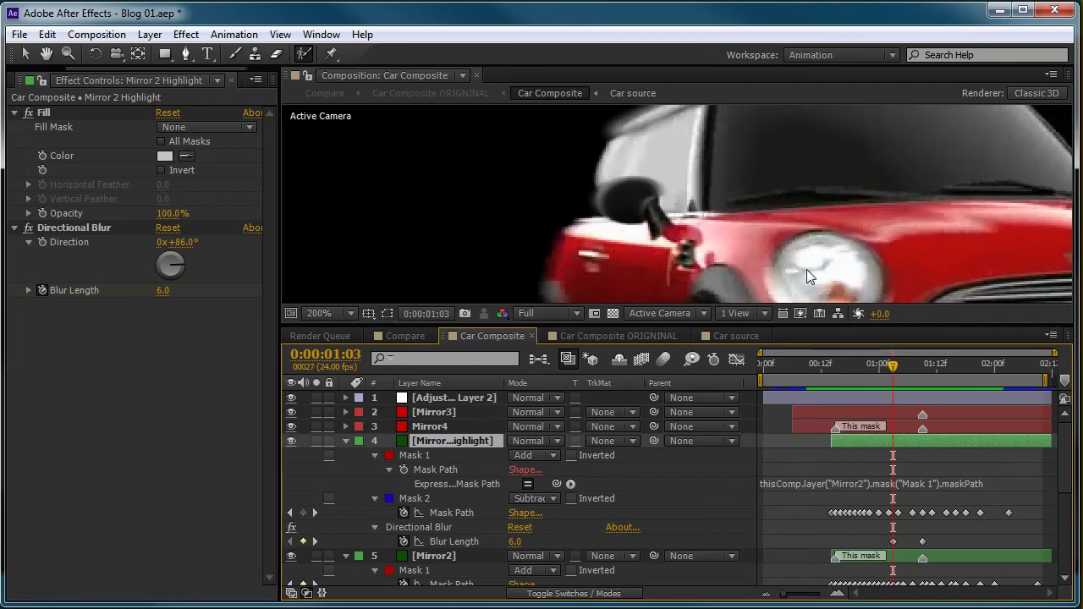
key(Page_Down)
key(space)
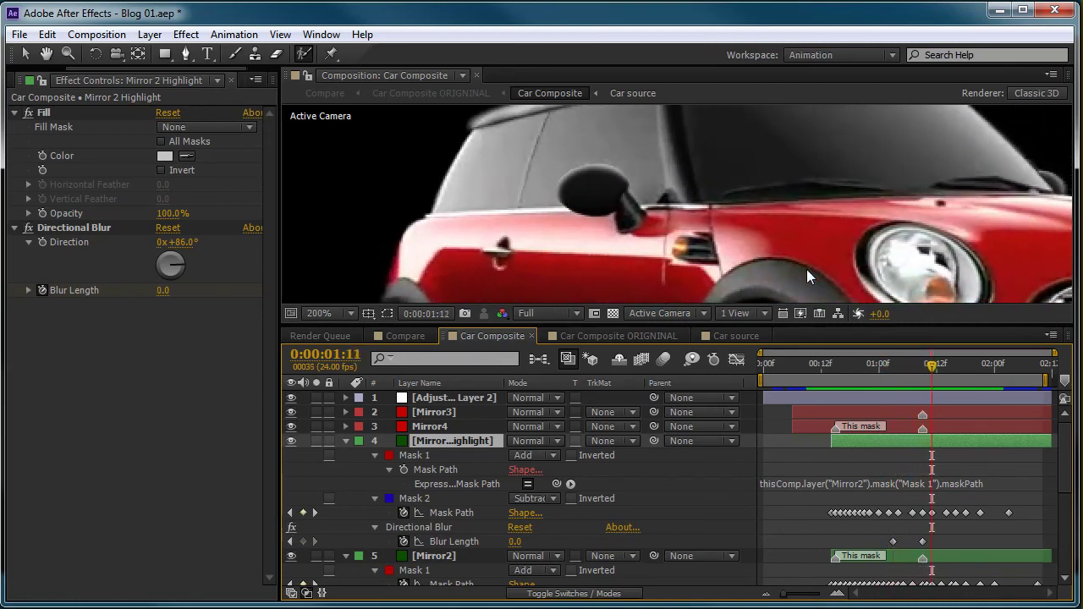
key(Page_Up)
key(Page_Up)
key(Page_Up)
key(Page_Up)
key(Page_Up)
key(Page_Up)
key(Page_Up)
key(Page_Up)
key(Page_Up)
key(Page_Up)
key(Page_Up)
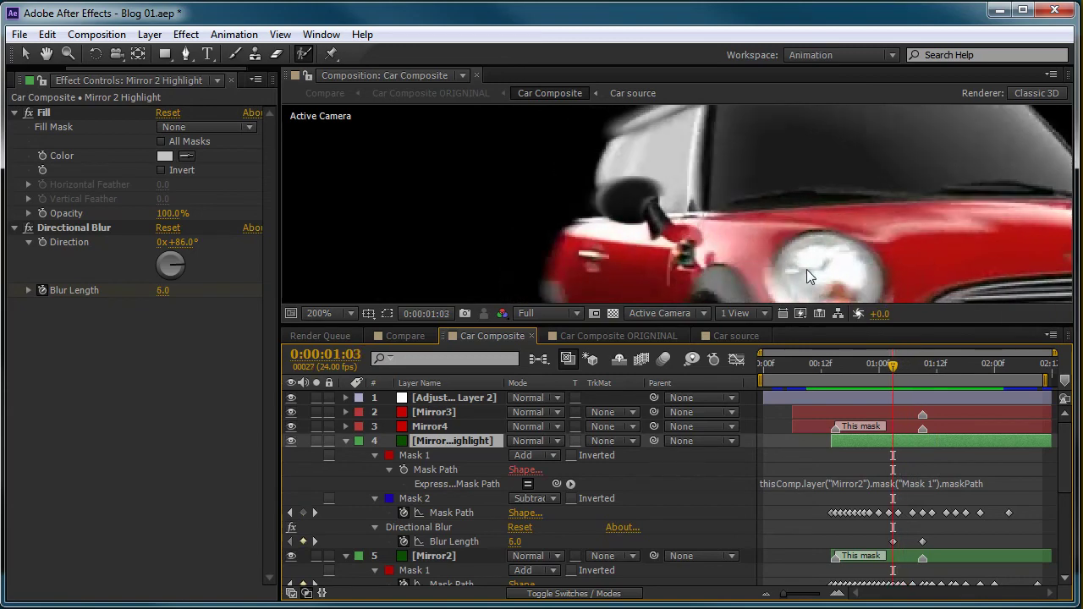
Step back to 0:00:00:19 and forward to 0:00:01:01 to check the mirror's motion blur while the car turns.
key(Page_Up)
key(Page_Up)
key(Page_Up)
key(Page_Up)
key(Page_Up)
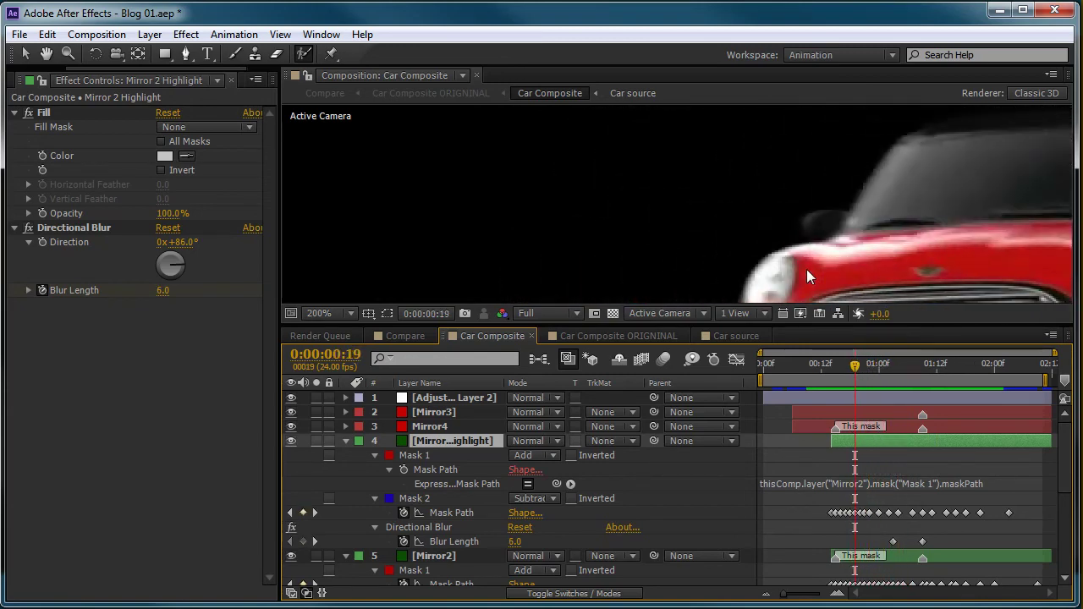
key(Page_Down)
key(Page_Down)
key(Page_Down)
key(Page_Down)
key(Page_Down)
key(Page_Down)
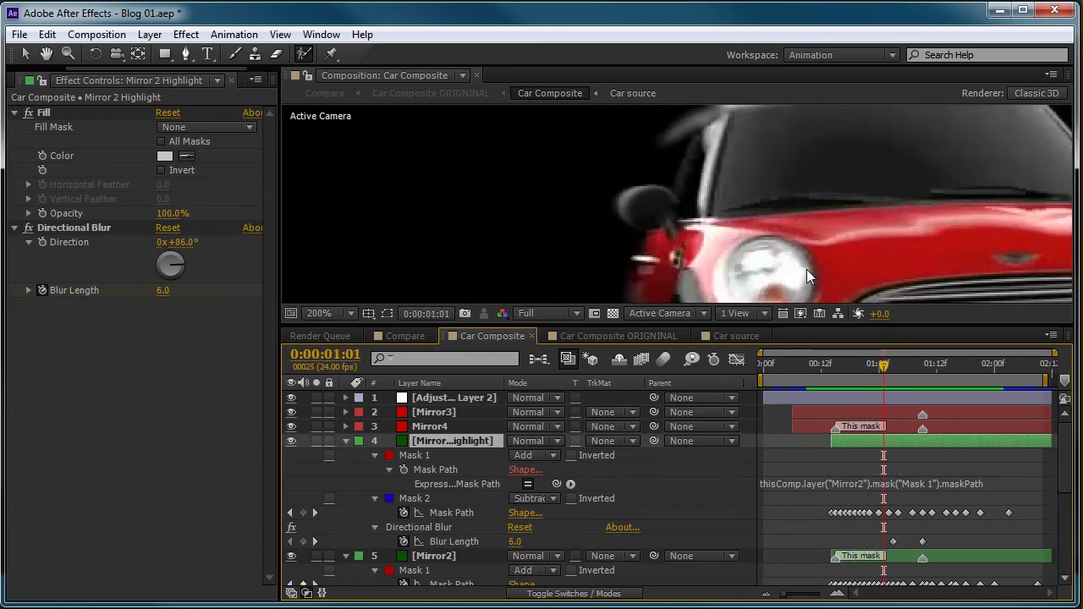
Collapse the properties of the Mirror 2 Highlight and Mirror2 layers, and select Mirror2 to show its effects.
click(347, 442)
click(347, 455)
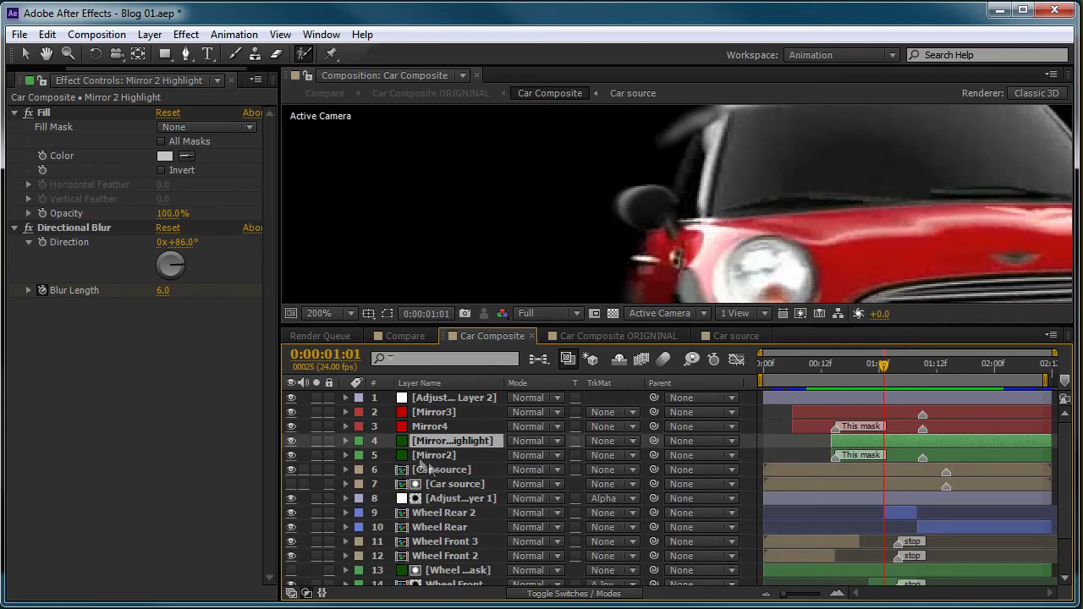
click(434, 456)
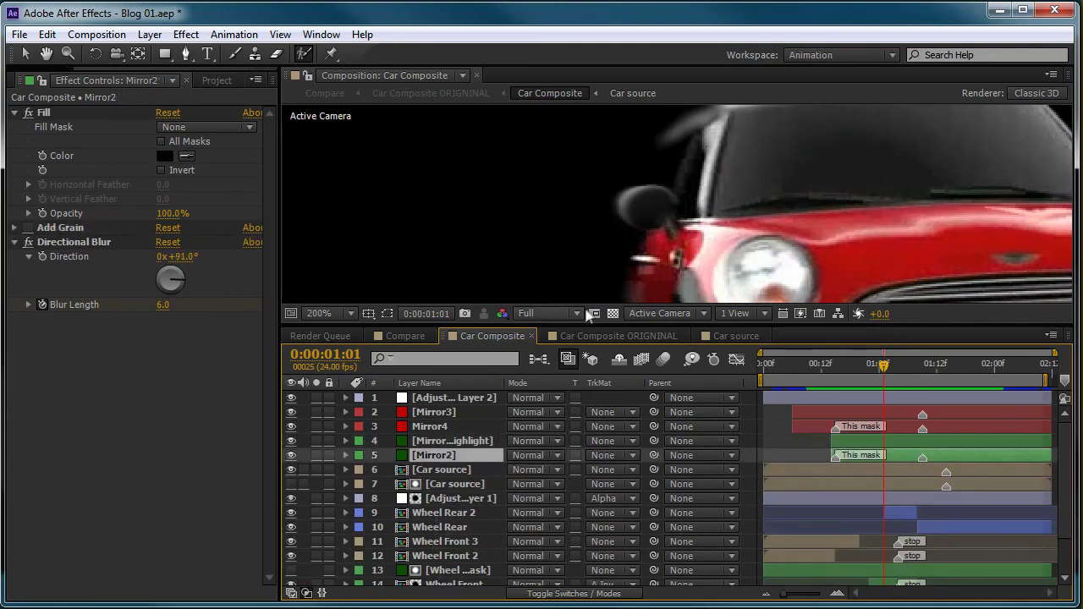
Set the Car Composite view to 100%, then open the Compare composition and move through its time range to compare both car versions.
key(comma)
click(398, 335)
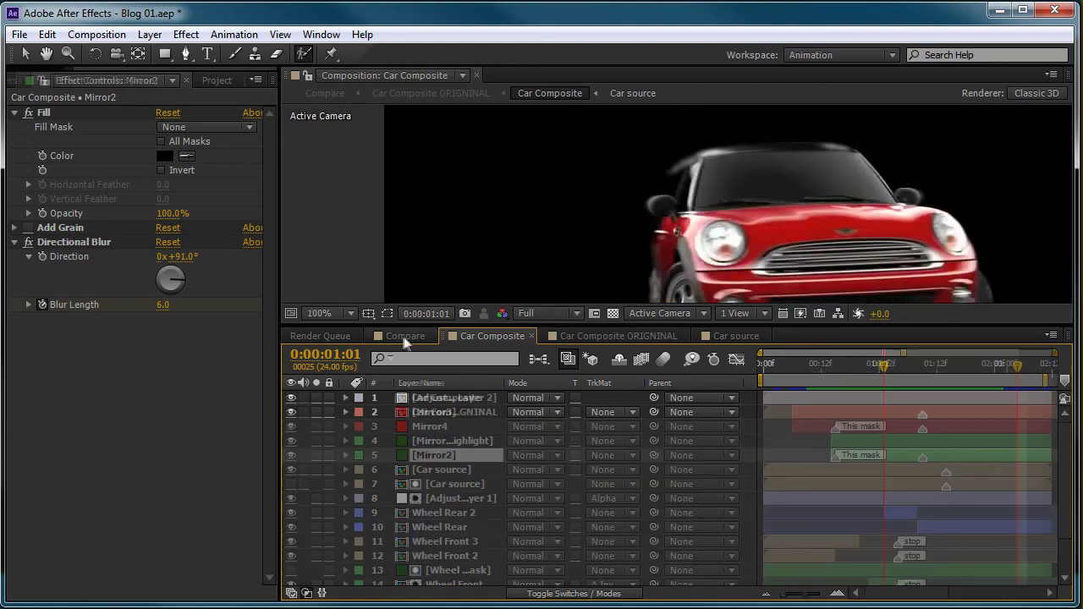
click(976, 365)
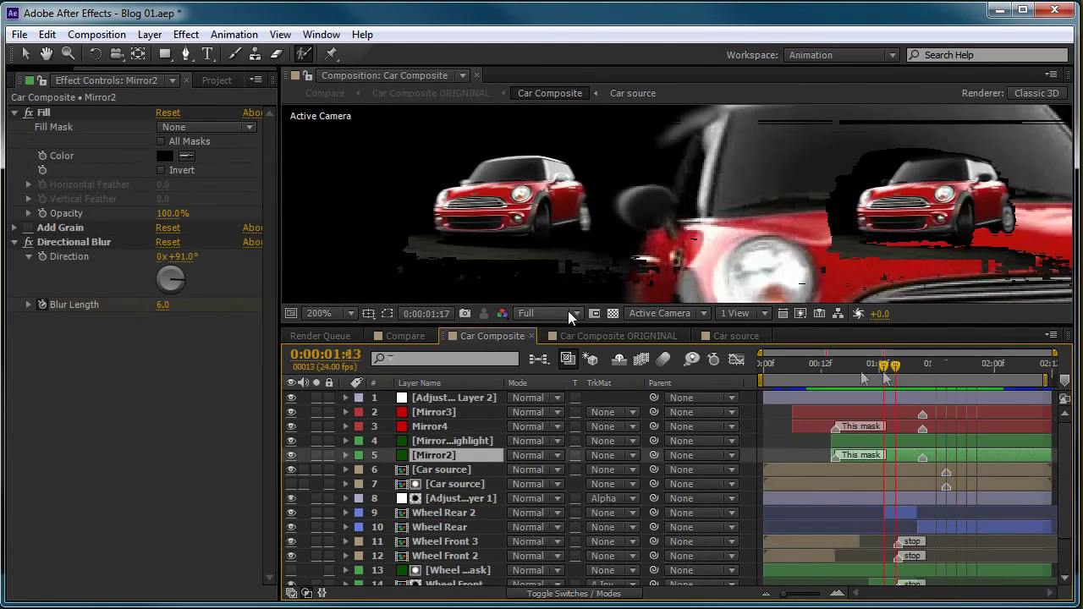